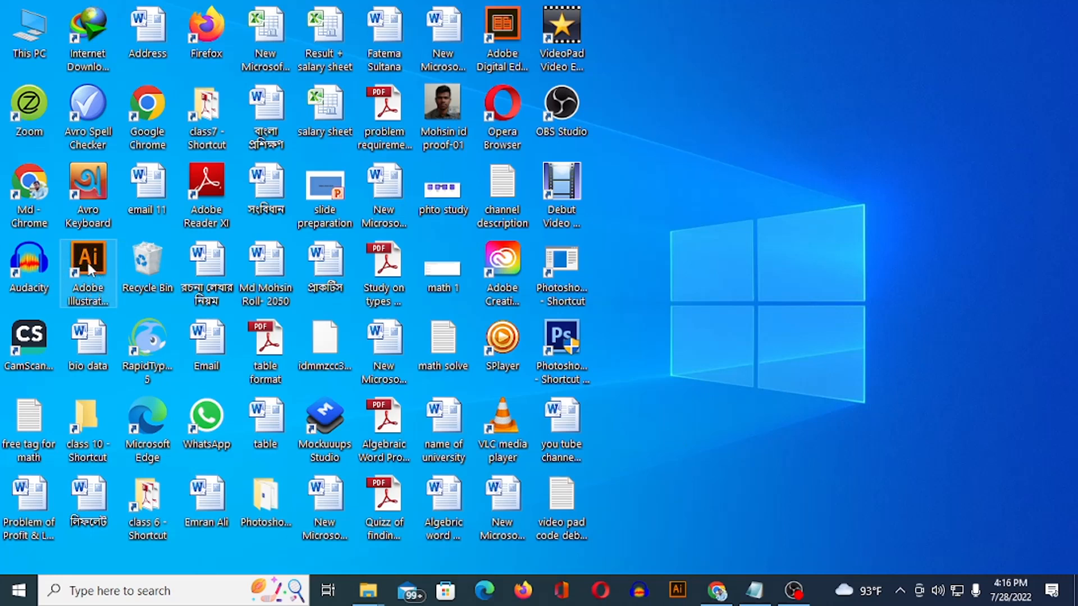
# Step: Launch Adobe Illustrator and begin a new document
pyautogui.doubleClick(89, 266)
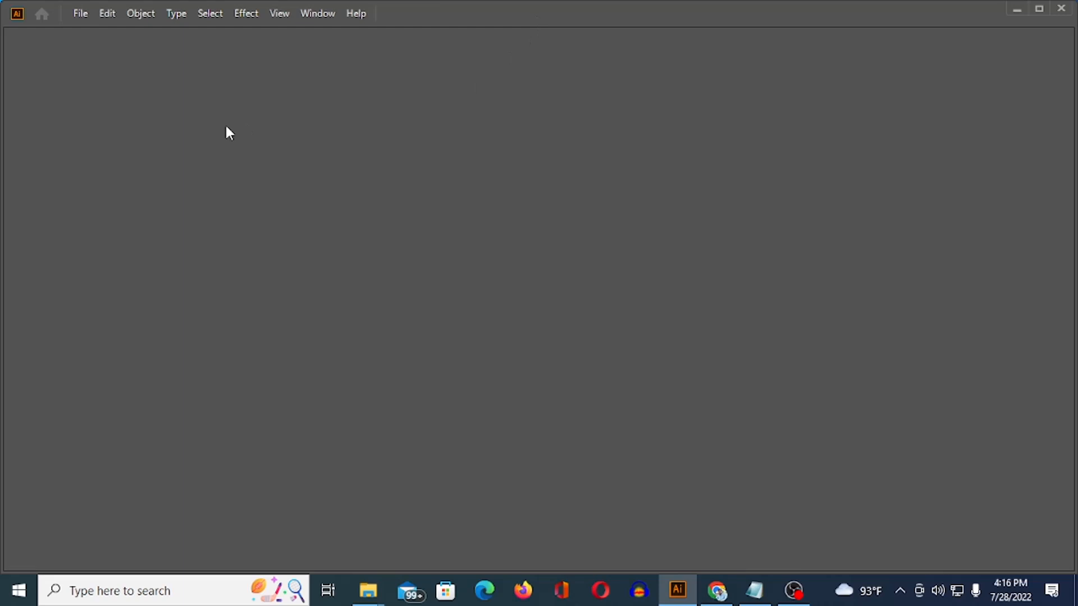
pyautogui.click(81, 19)
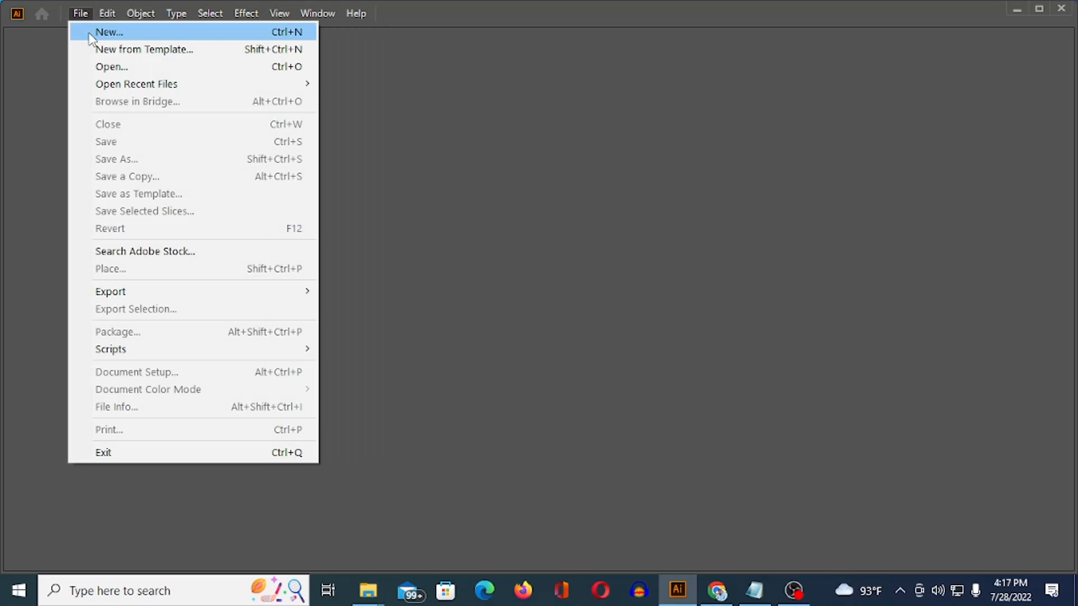
pyautogui.click(131, 36)
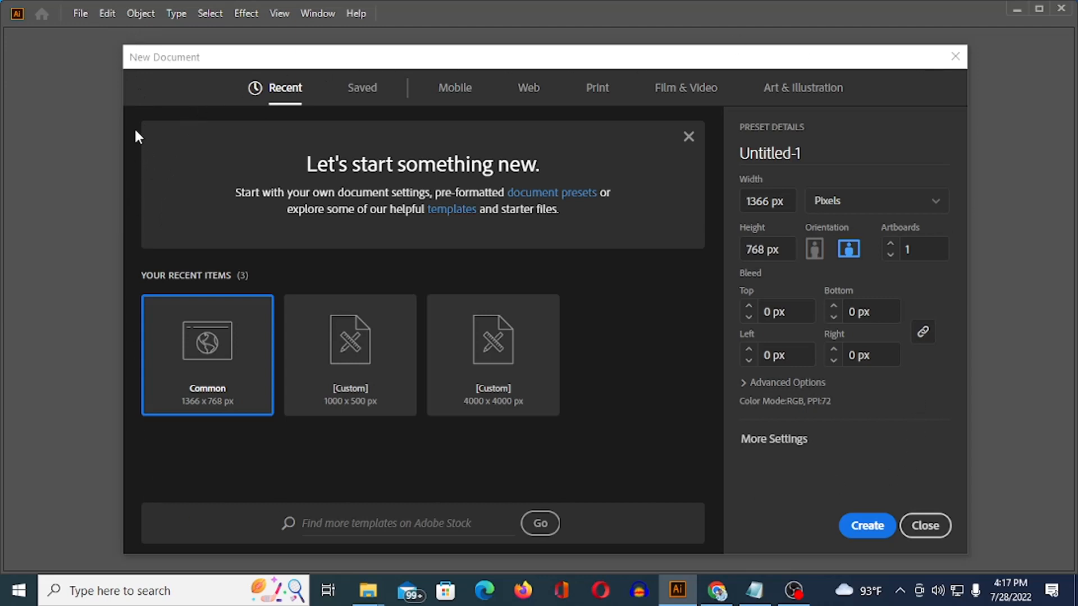
# Step: Compare the advanced color mode and raster effects settings of the Web and Print document presets
pyautogui.click(531, 88)
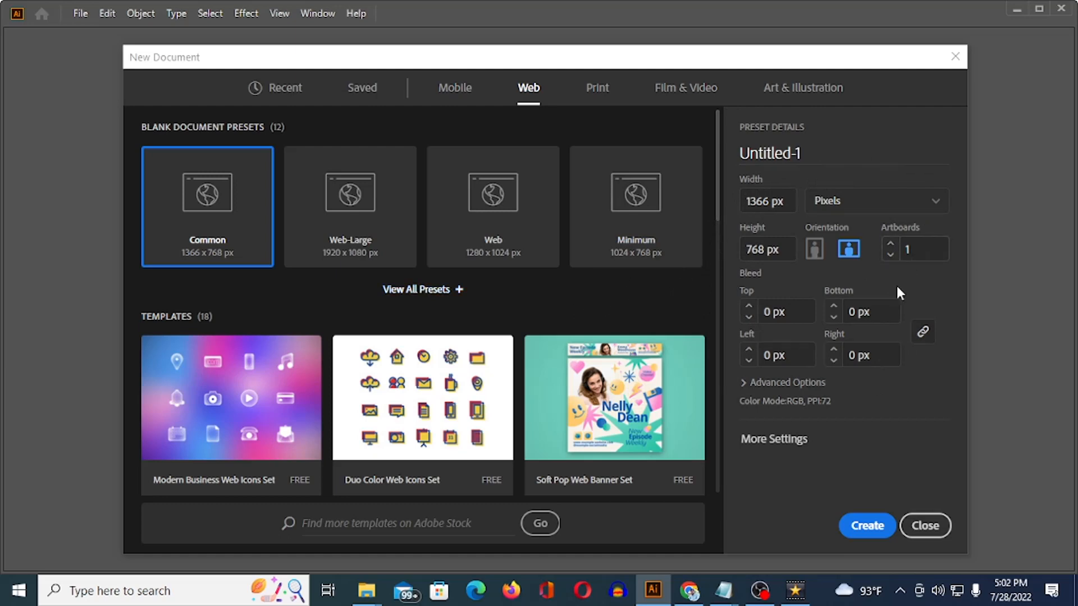
pyautogui.click(765, 384)
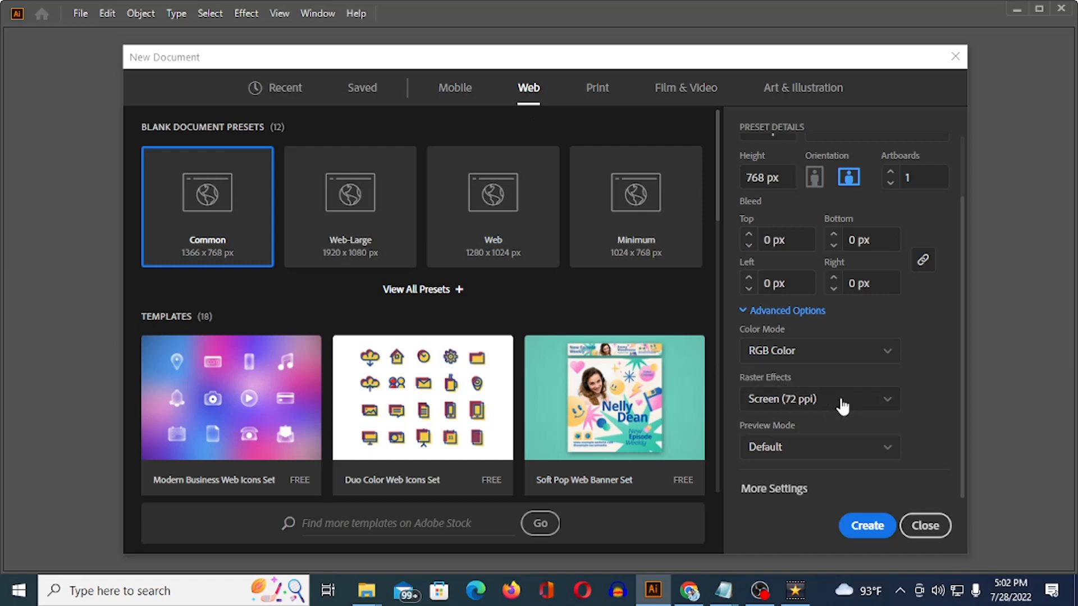
pyautogui.click(594, 92)
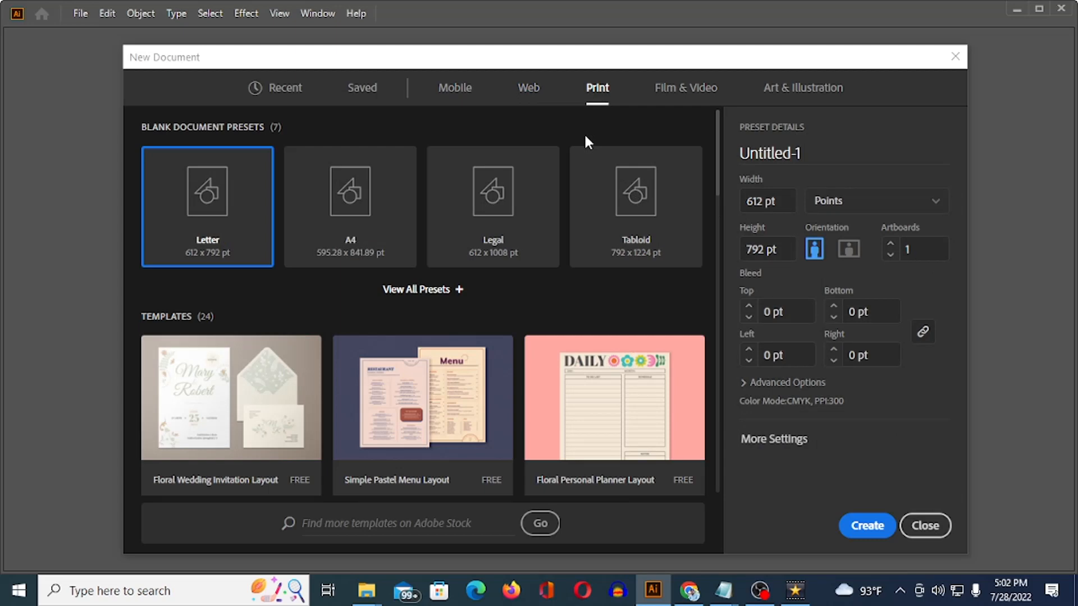
pyautogui.click(776, 382)
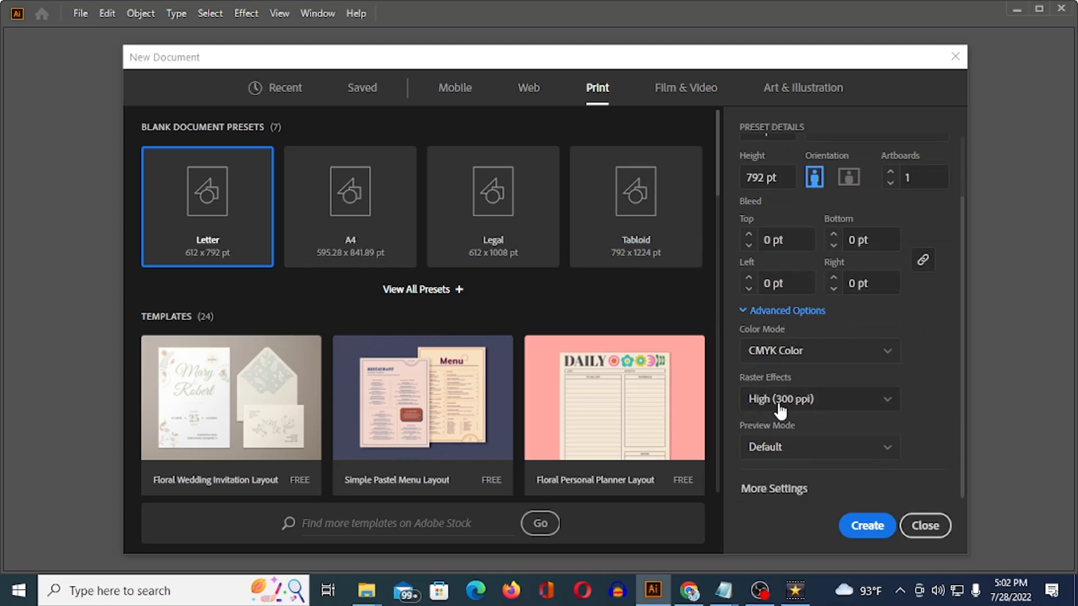
pyautogui.click(836, 401)
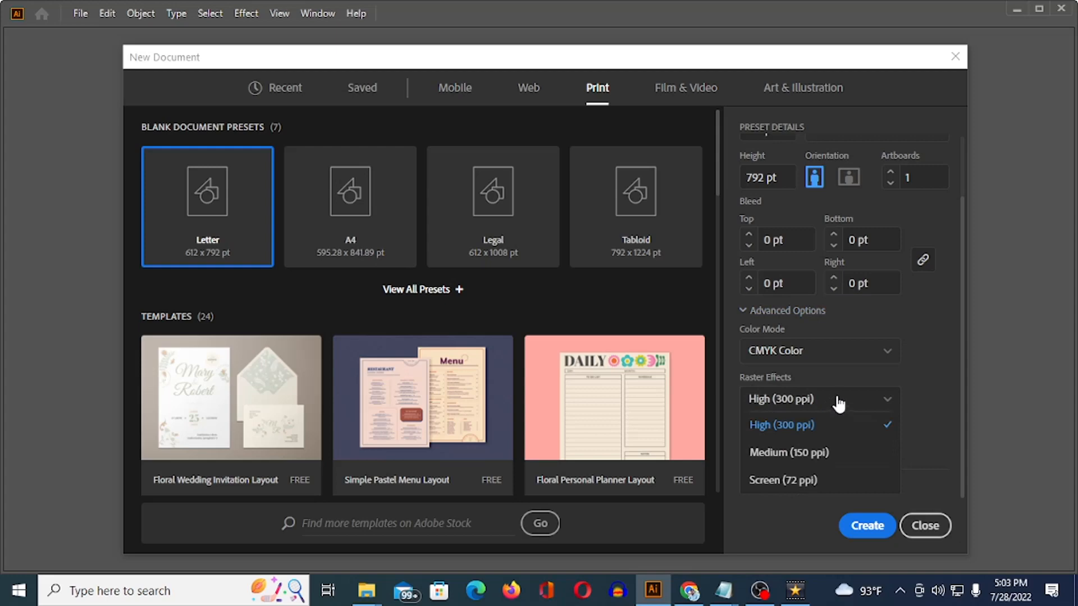
pyautogui.click(837, 401)
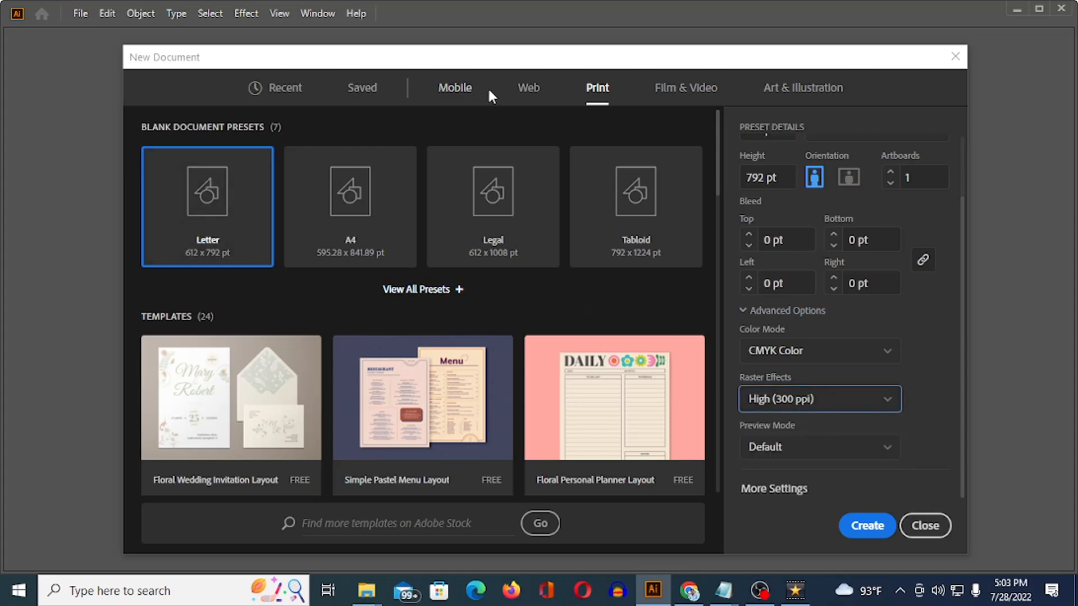
# Step: Create a document from the Web preset Common at 1366 x 768 px
pyautogui.click(528, 90)
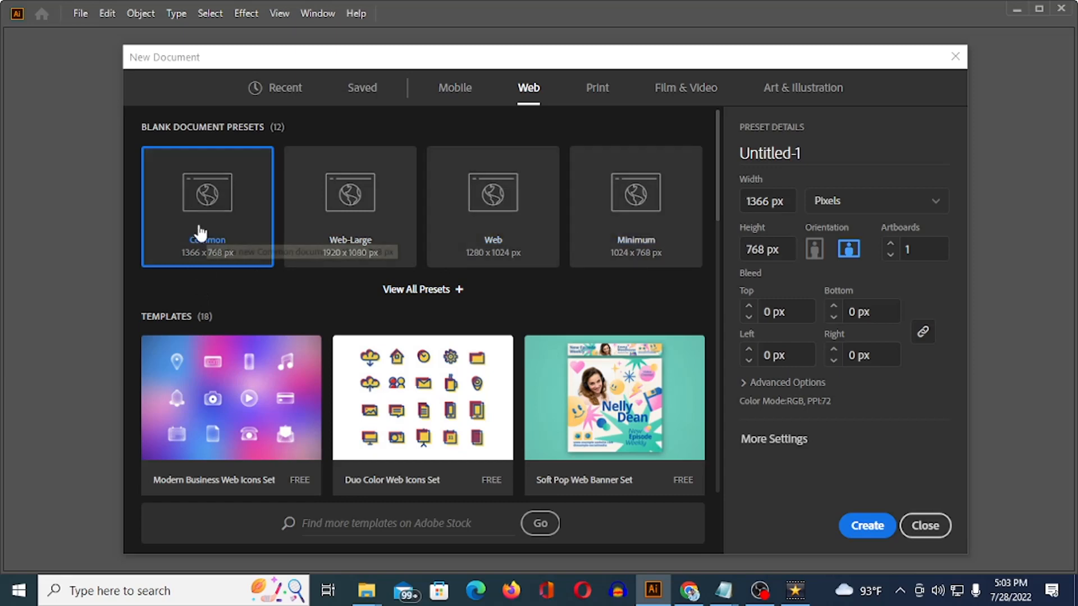
pyautogui.click(865, 532)
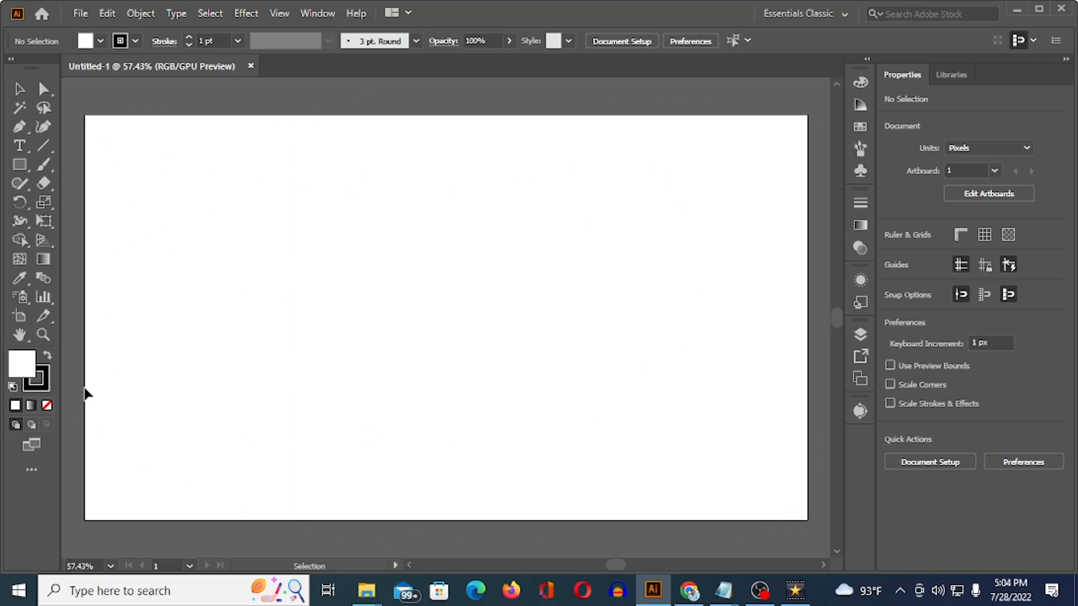
# Step: Resize the artboard freehand to about 1135 x 888 px and leave artboard editing
pyautogui.scroll(-3, 270, 255)
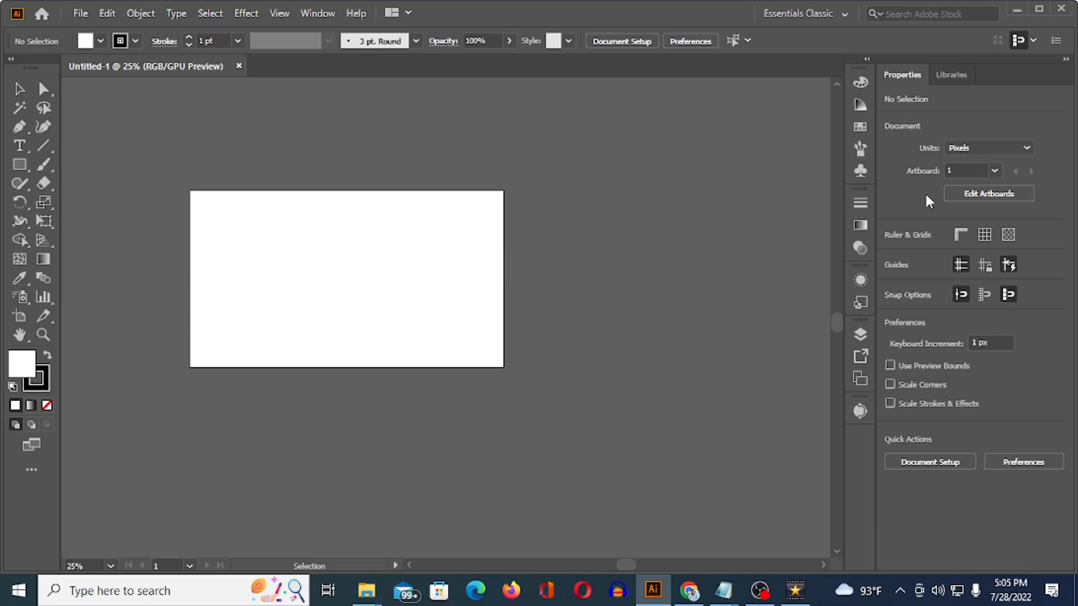
pyautogui.click(1021, 195)
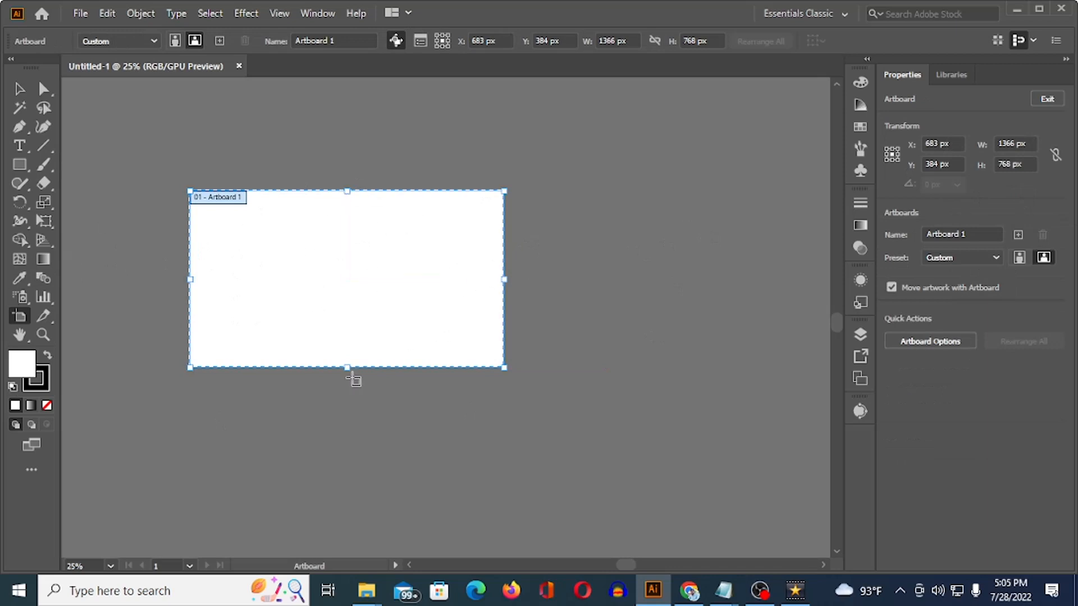
pyautogui.moveTo(346, 367); pyautogui.dragTo(346, 453)
pyautogui.moveTo(504, 323); pyautogui.dragTo(548, 323)
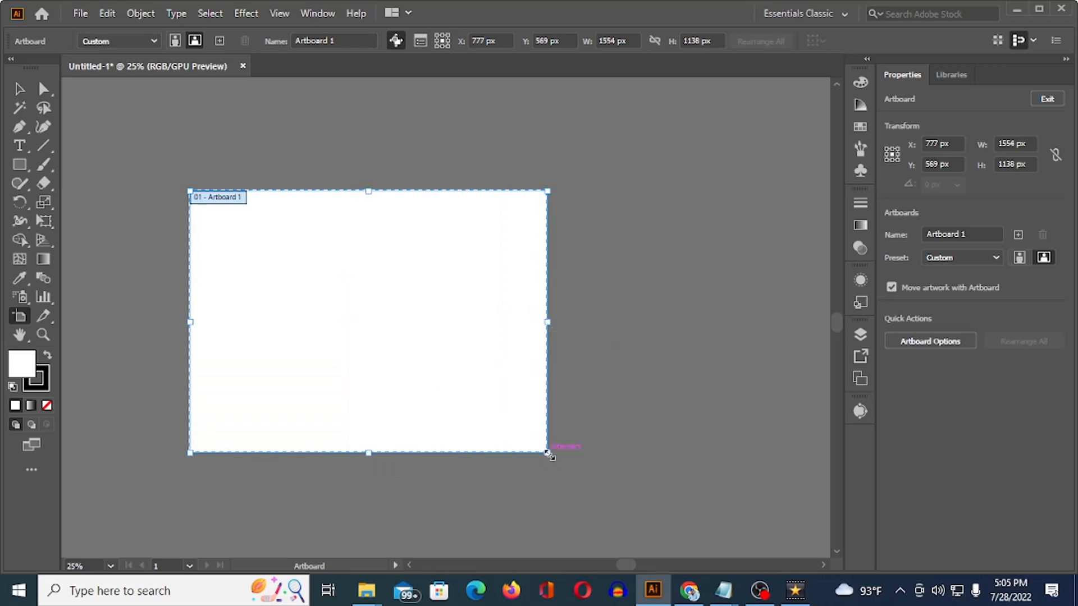
pyautogui.moveTo(549, 455); pyautogui.dragTo(452, 396)
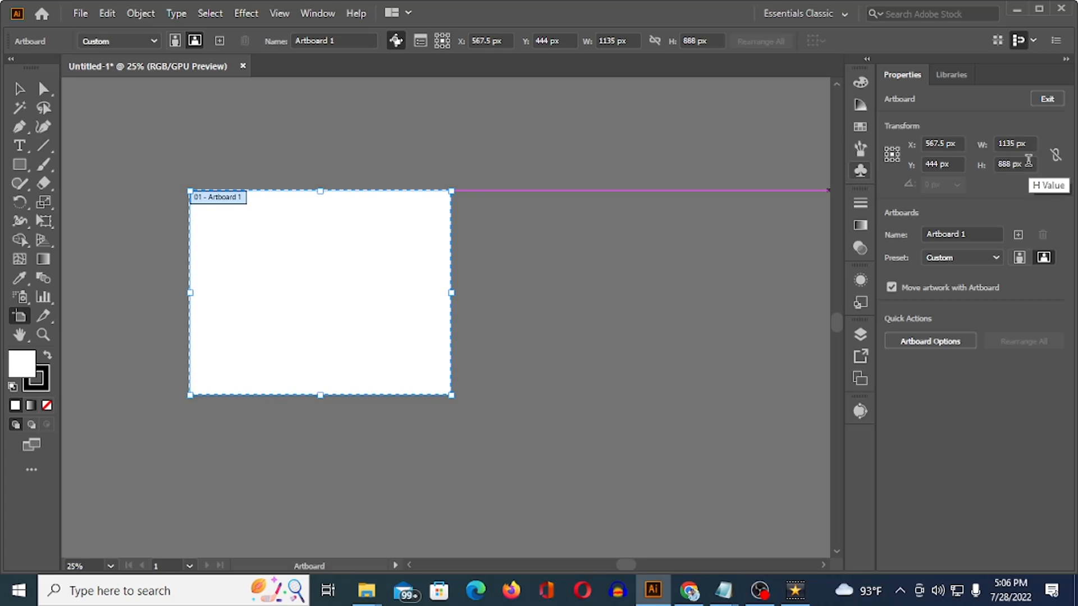
pyautogui.click(19, 90)
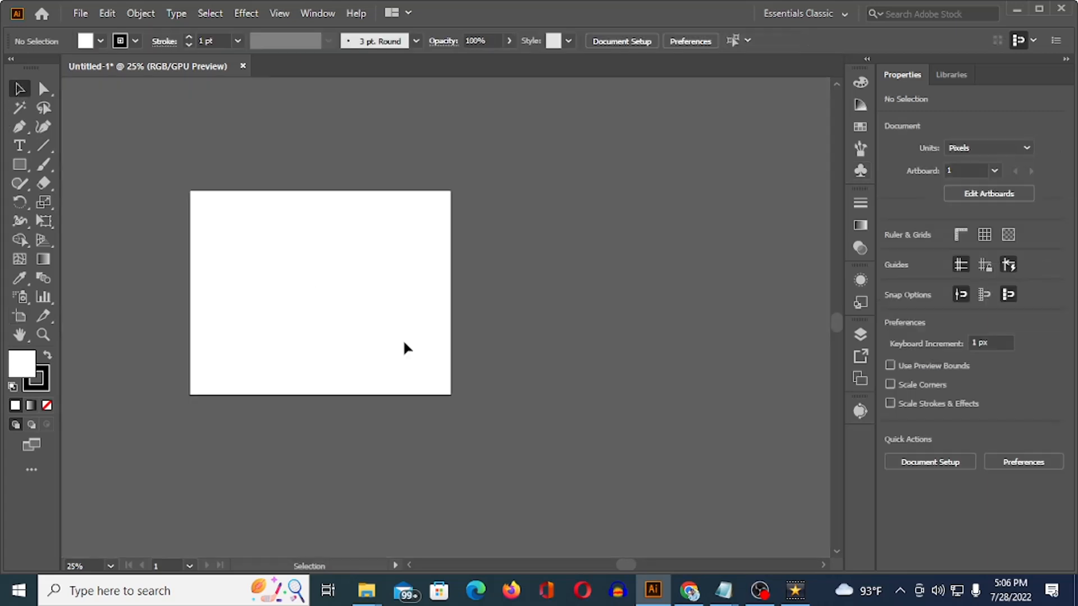
# Step: Add two more artboards of the same size beside the first and leave artboard editing
pyautogui.click(975, 196)
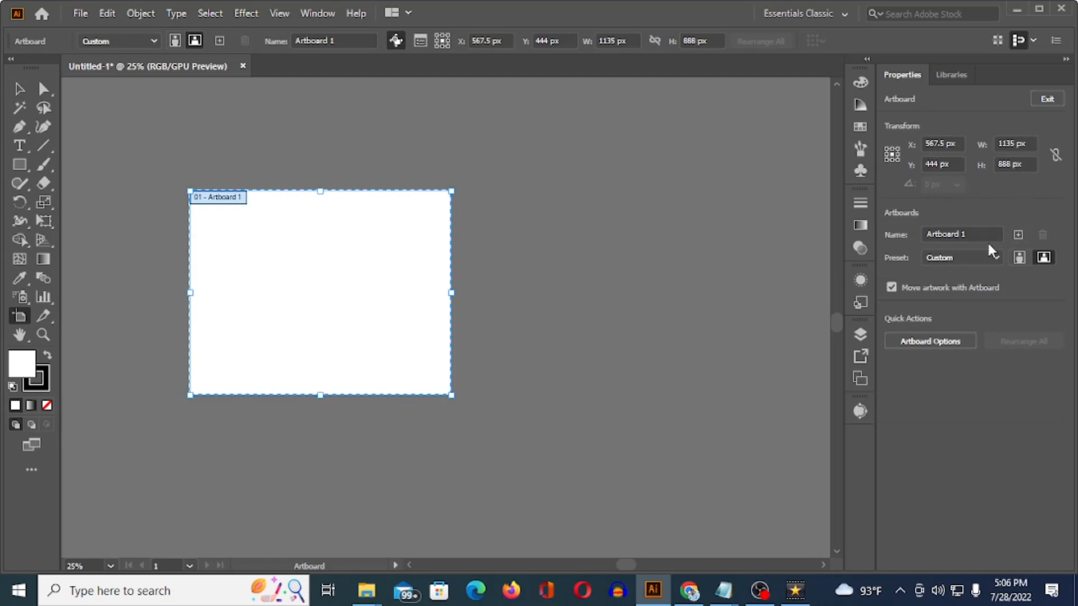
pyautogui.click(1018, 236)
pyautogui.click(1018, 235)
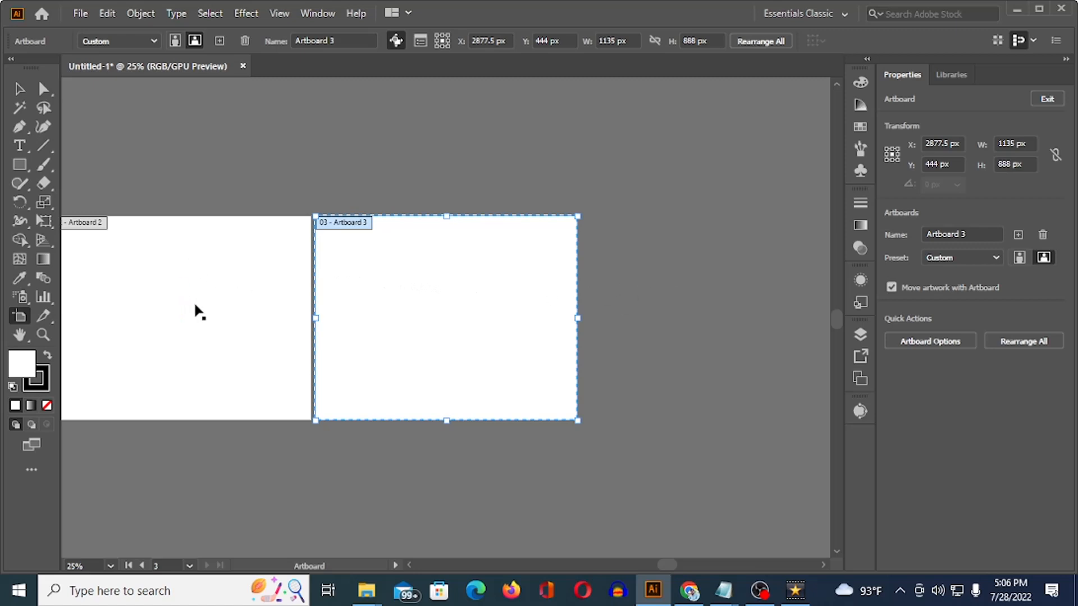
pyautogui.scroll(-3, 212, 190)
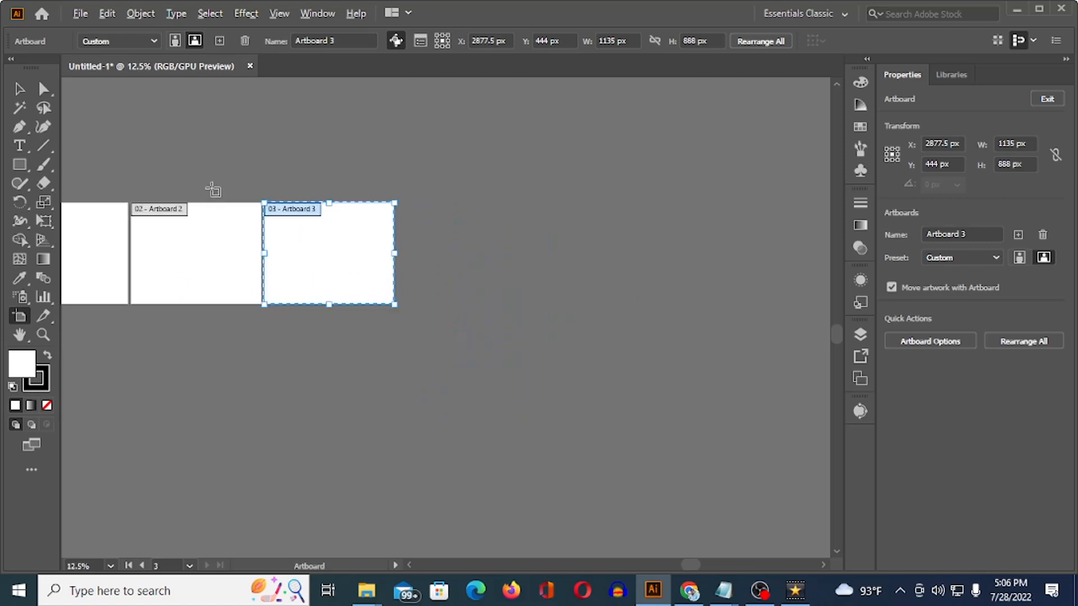
pyautogui.moveTo(211, 190); pyautogui.dragTo(291, 233)
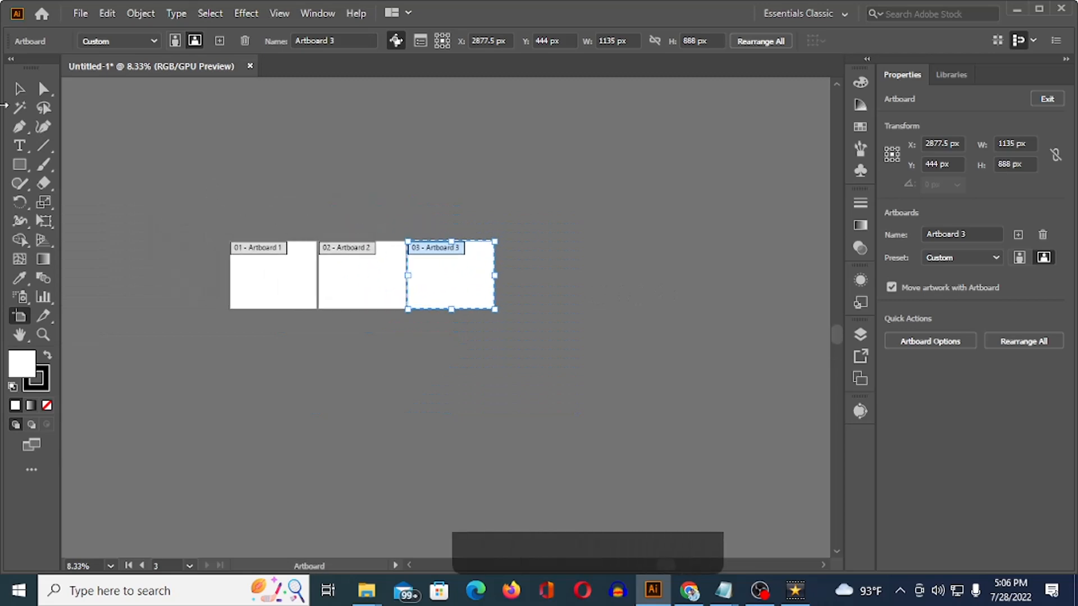
pyautogui.click(27, 88)
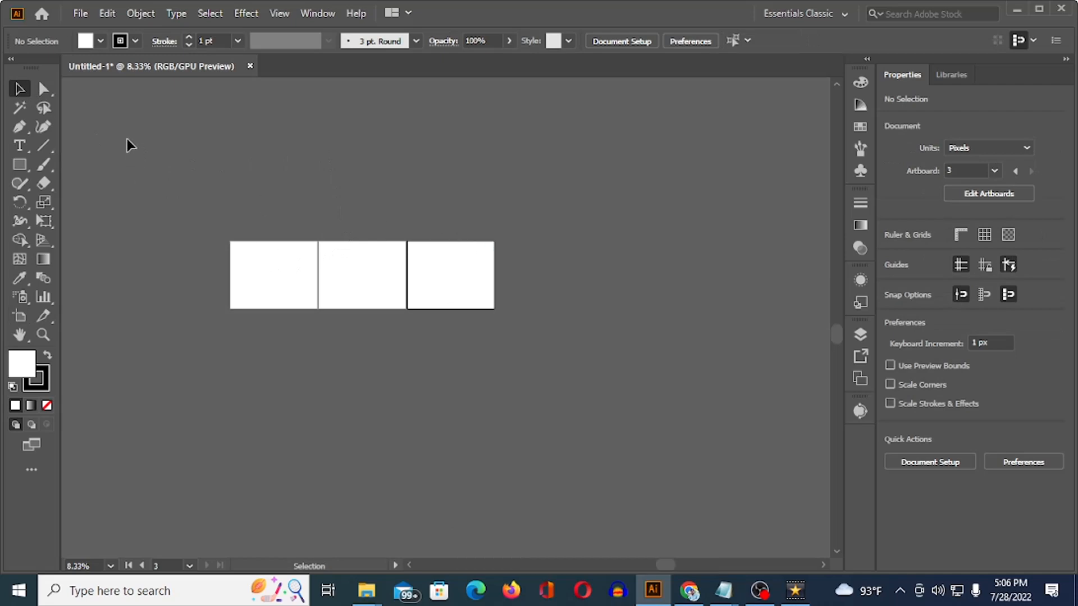
# Step: Fit the first artboard in the window, zoom out, and check the list of artboards in the document
pyautogui.scroll(-5, 300, 259)
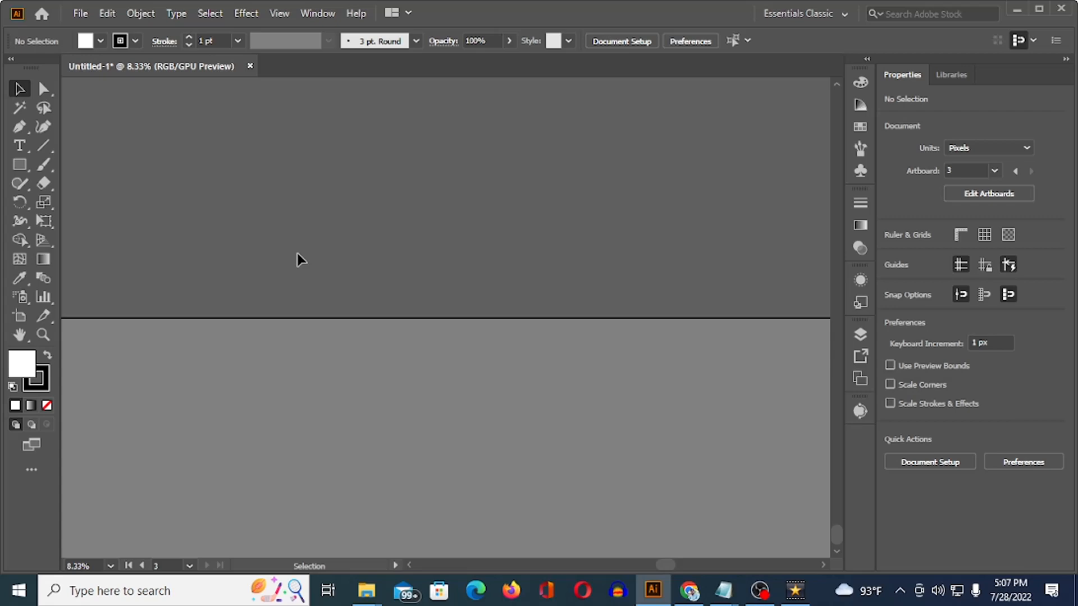
pyautogui.hotkey('ctrl', '0')
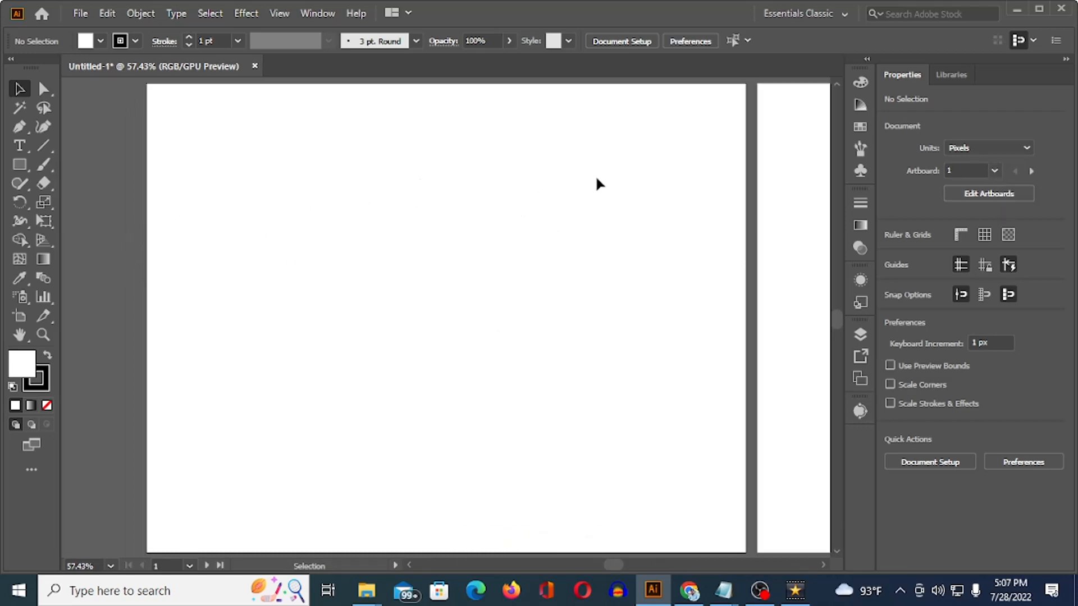
pyautogui.press('space')
pyautogui.scroll(-2, 471, 237)
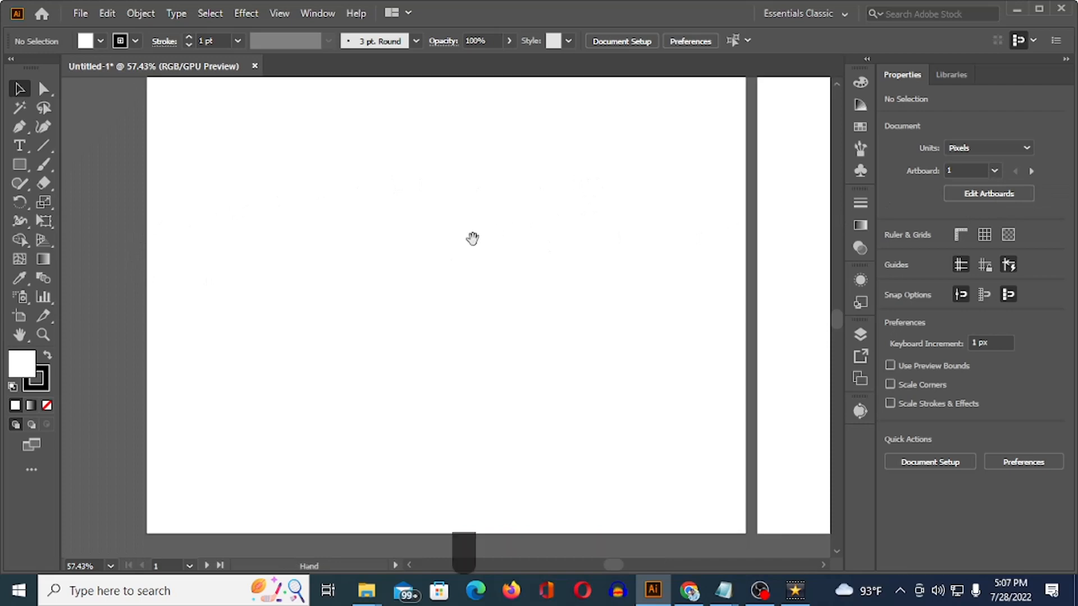
pyautogui.scroll(2, 472, 237)
pyautogui.scroll(-3, 471, 237)
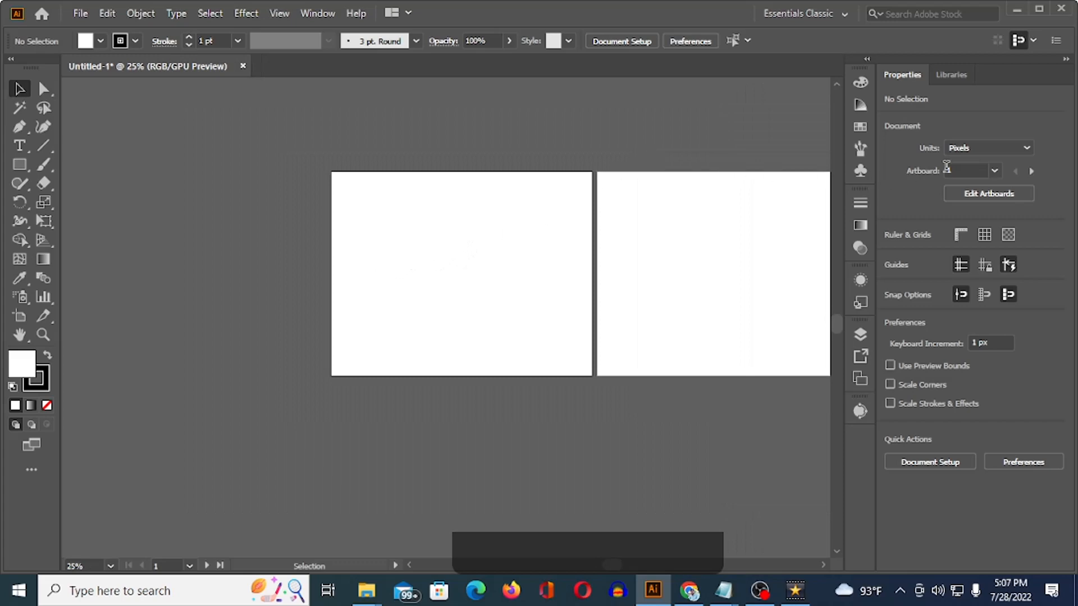
pyautogui.click(994, 170)
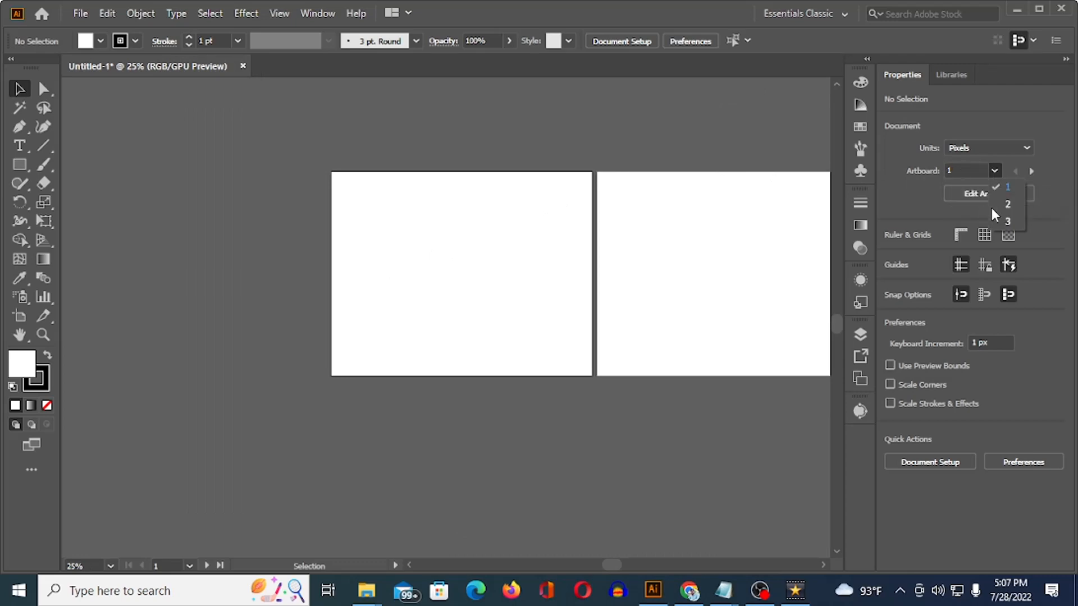
pyautogui.click(998, 170)
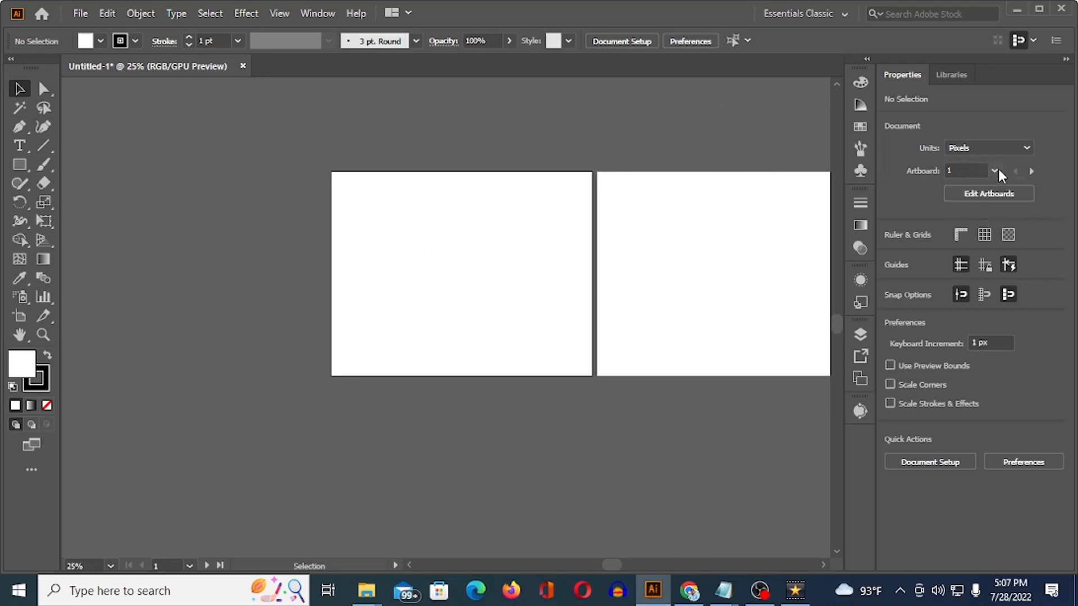
# Step: Look over the row of three artboards by panning and zooming the canvas
pyautogui.press('space')
pyautogui.moveTo(646, 280); pyautogui.dragTo(450, 287)
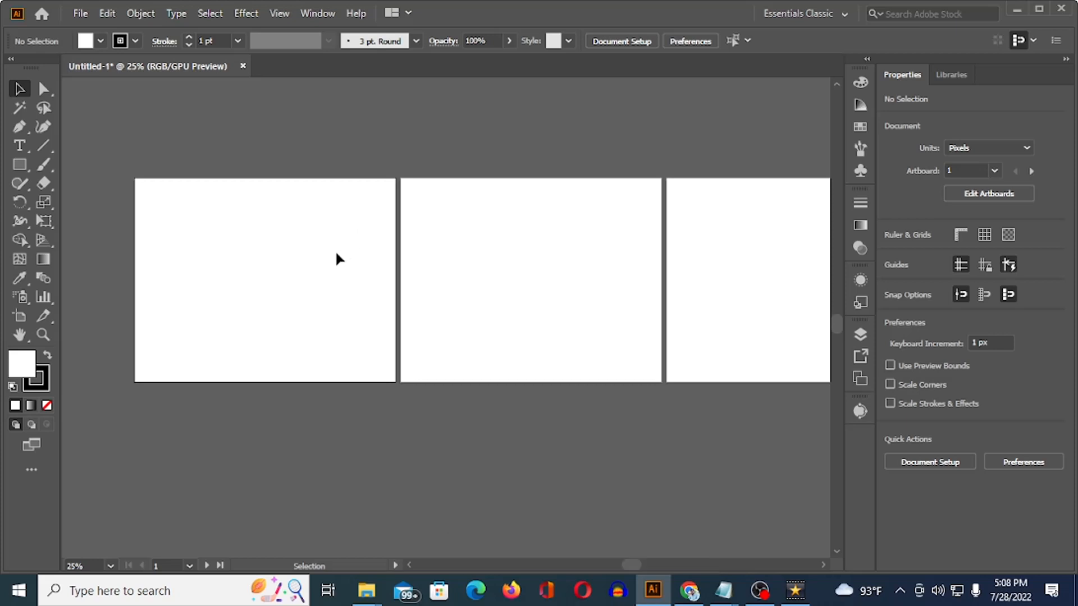
pyautogui.press('space')
pyautogui.moveTo(335, 253); pyautogui.dragTo(312, 185)
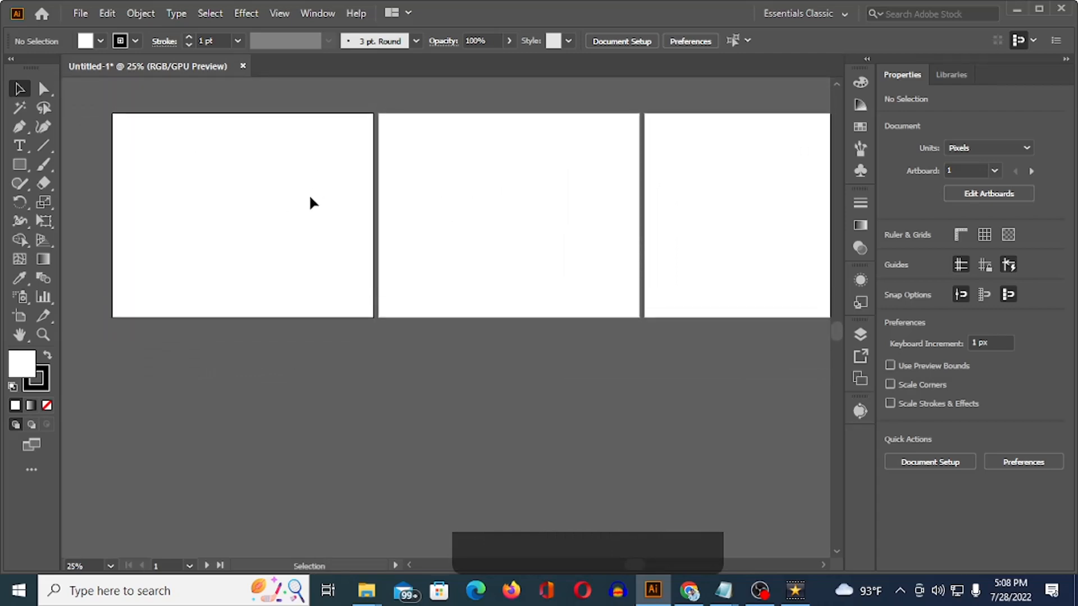
pyautogui.press('space')
pyautogui.moveTo(313, 202); pyautogui.dragTo(375, 187)
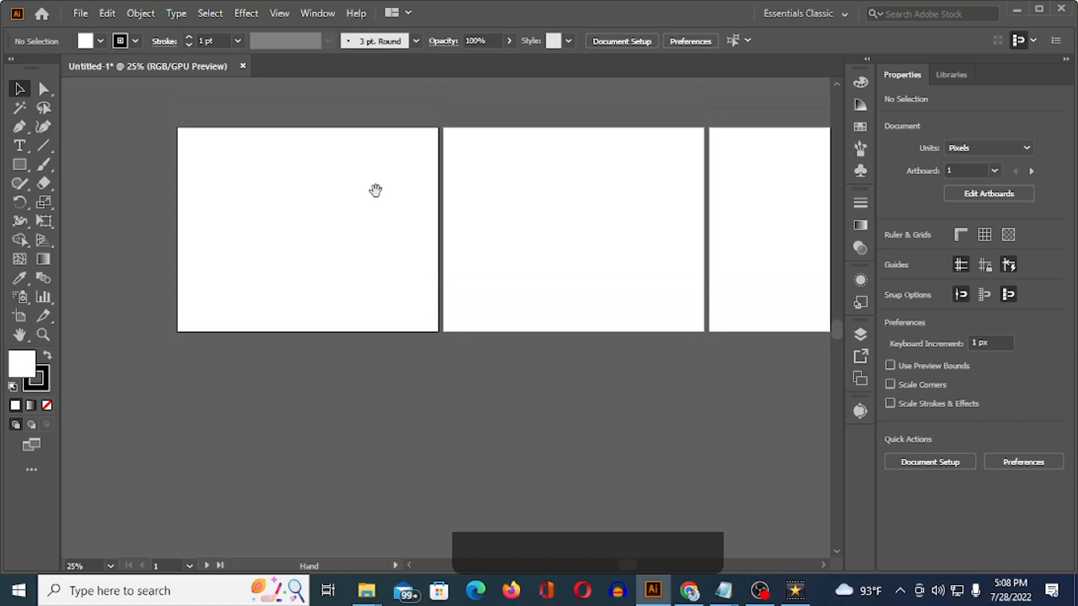
pyautogui.scroll(-4, 375, 190)
pyautogui.scroll(5, 376, 190)
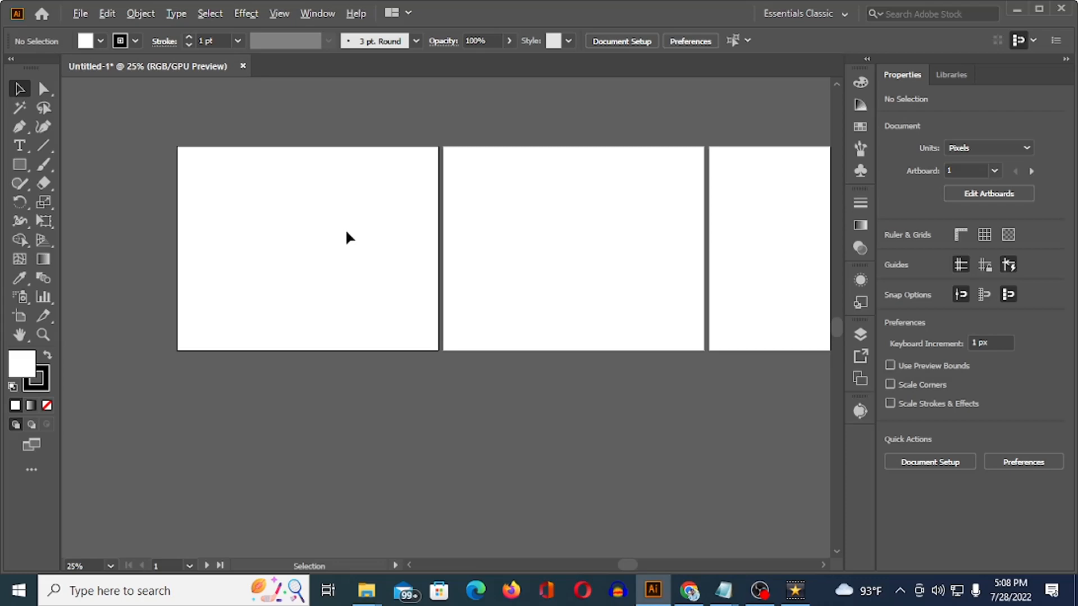
pyautogui.scroll(2, 348, 236)
pyautogui.scroll(-2, 348, 237)
pyautogui.scroll(-1, 347, 237)
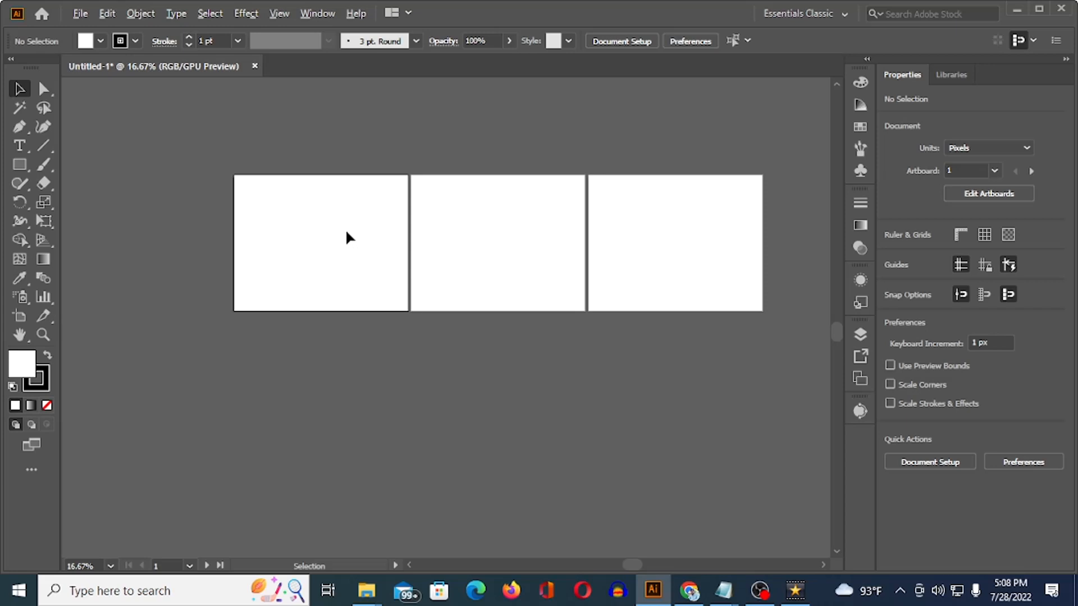
pyautogui.scroll(2, 346, 233)
pyautogui.scroll(-1, 347, 233)
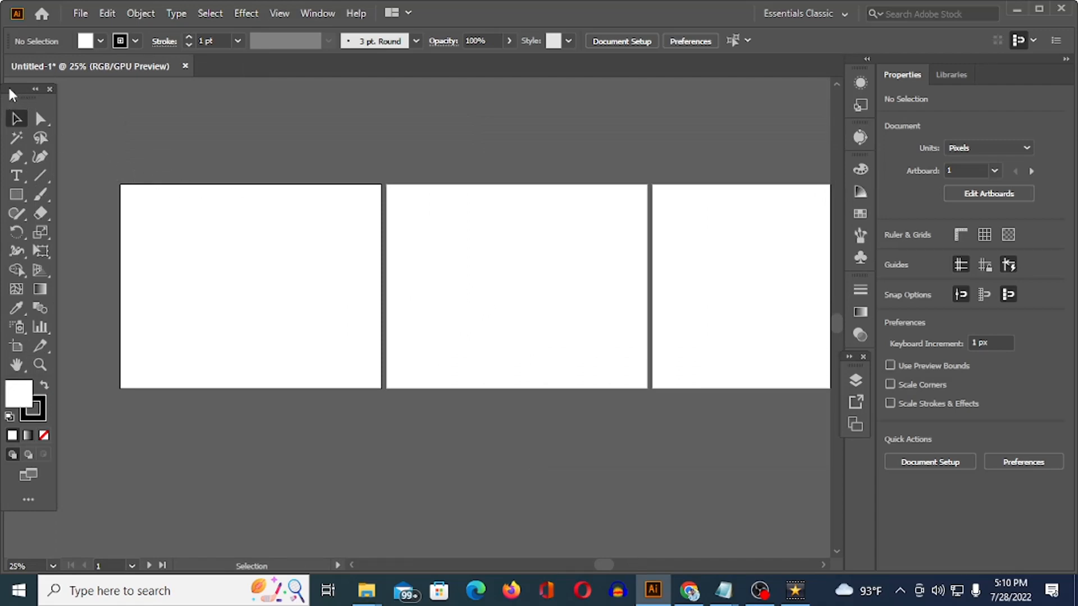
# Step: Move the floating Tools panel away from the window edge and place it over the first artboard
pyautogui.moveTo(25, 101); pyautogui.dragTo(384, 117)
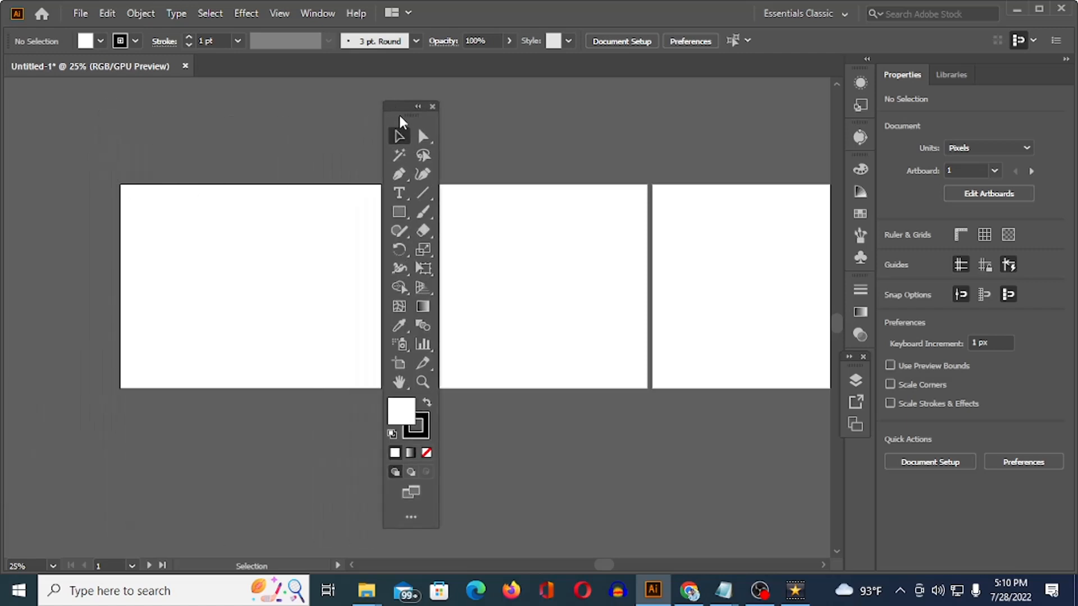
pyautogui.moveTo(385, 121); pyautogui.dragTo(263, 117)
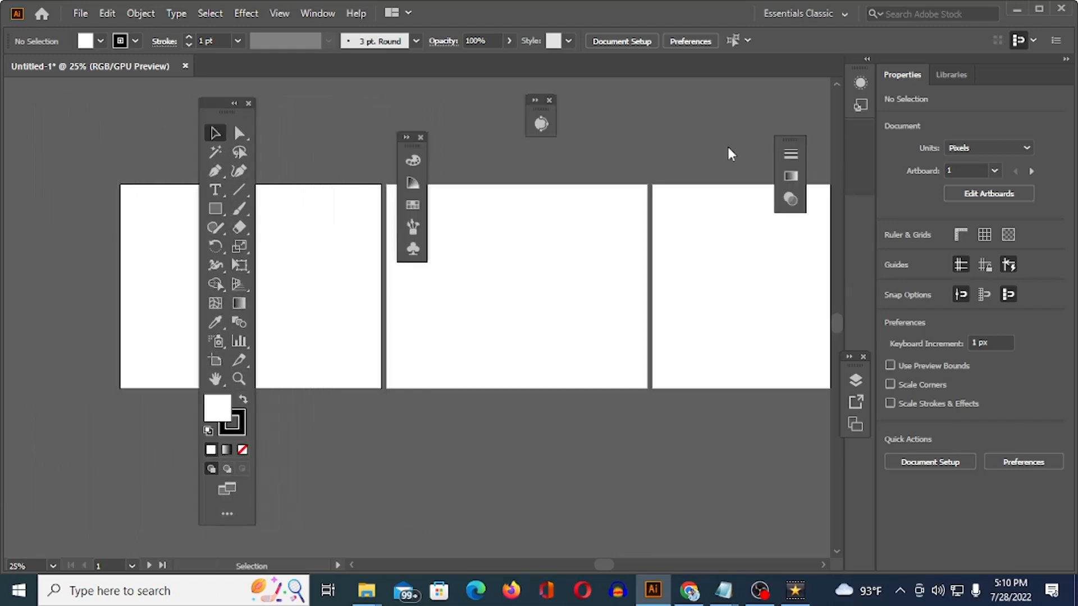
# Step: Move the floating Stroke and Layers panel groups over the second artboard
pyautogui.moveTo(729, 150); pyautogui.dragTo(562, 152)
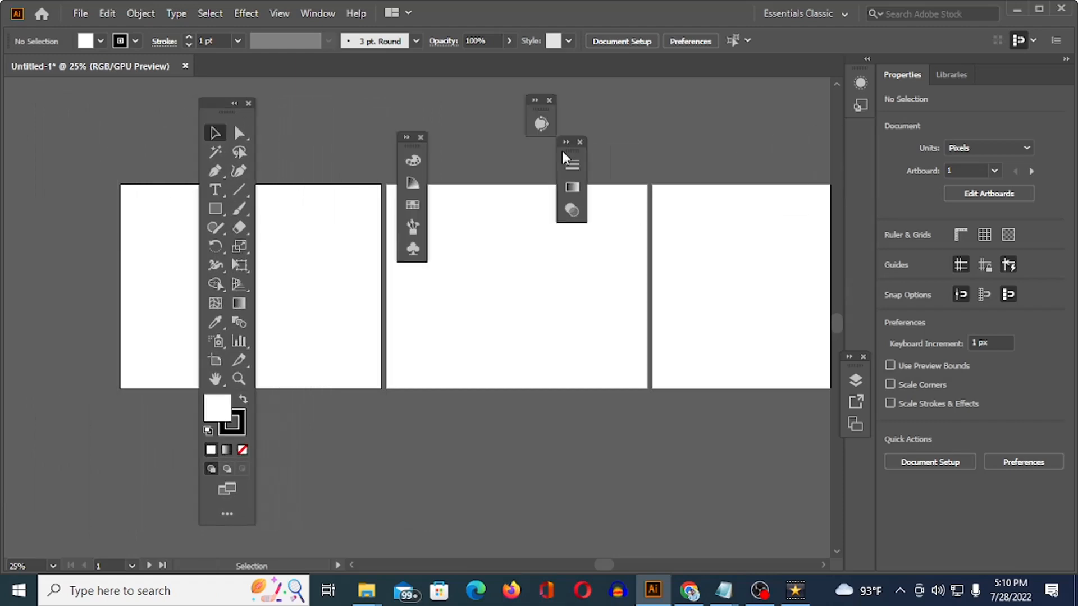
pyautogui.moveTo(858, 371); pyautogui.dragTo(433, 353)
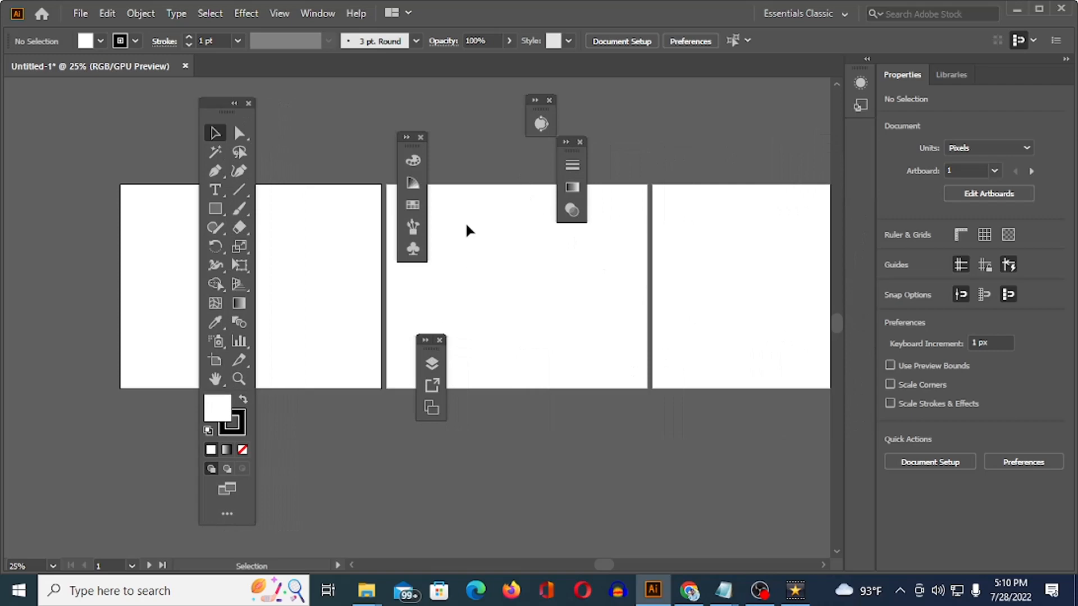
# Step: Reset the Essentials Classic workspace to its default panel layout
pyautogui.click(318, 13)
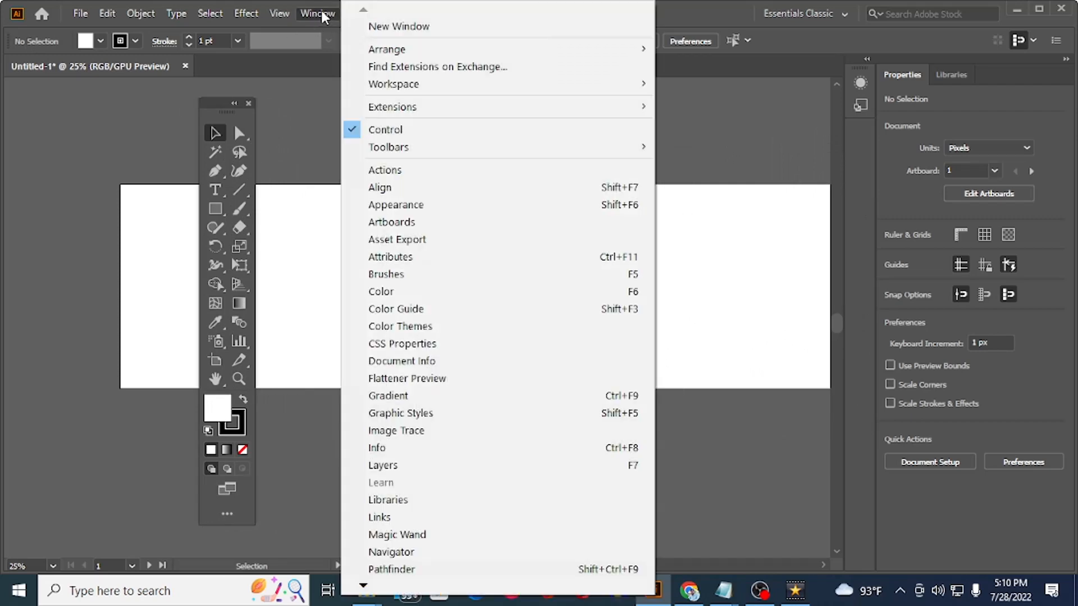
pyautogui.moveTo(456, 87)
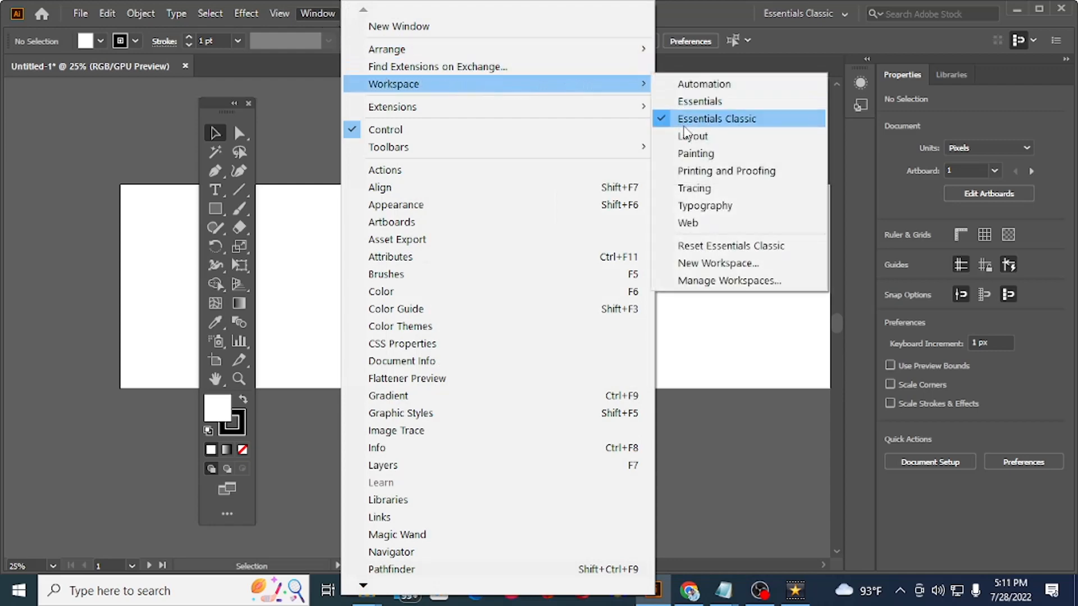
pyautogui.click(702, 247)
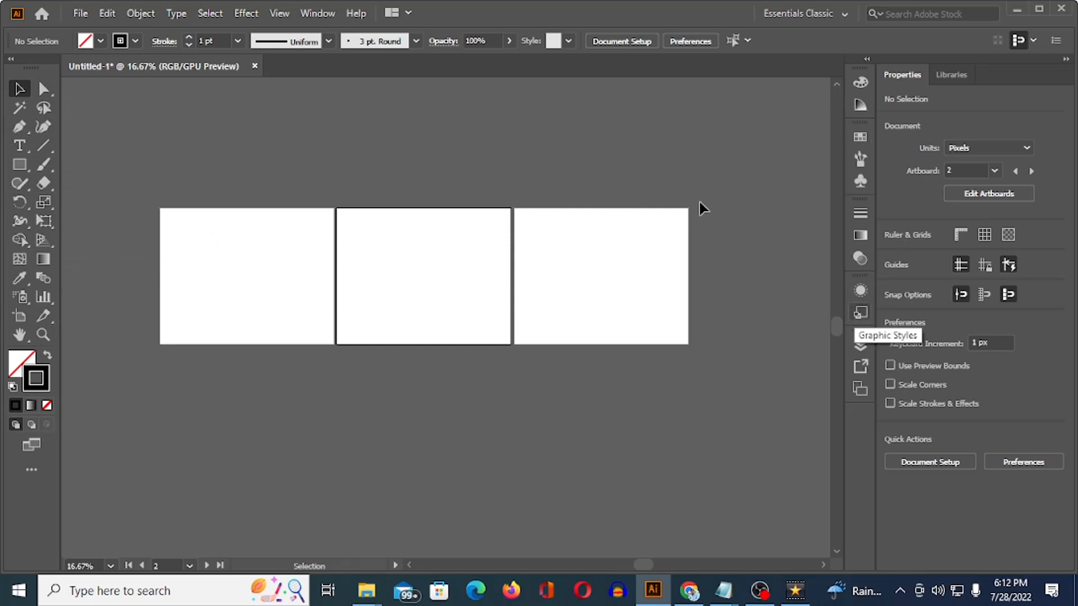
# Step: Open the Image Trace panel, collapse it to an icon and dock it beneath the other collapsed panels
pyautogui.click(318, 13)
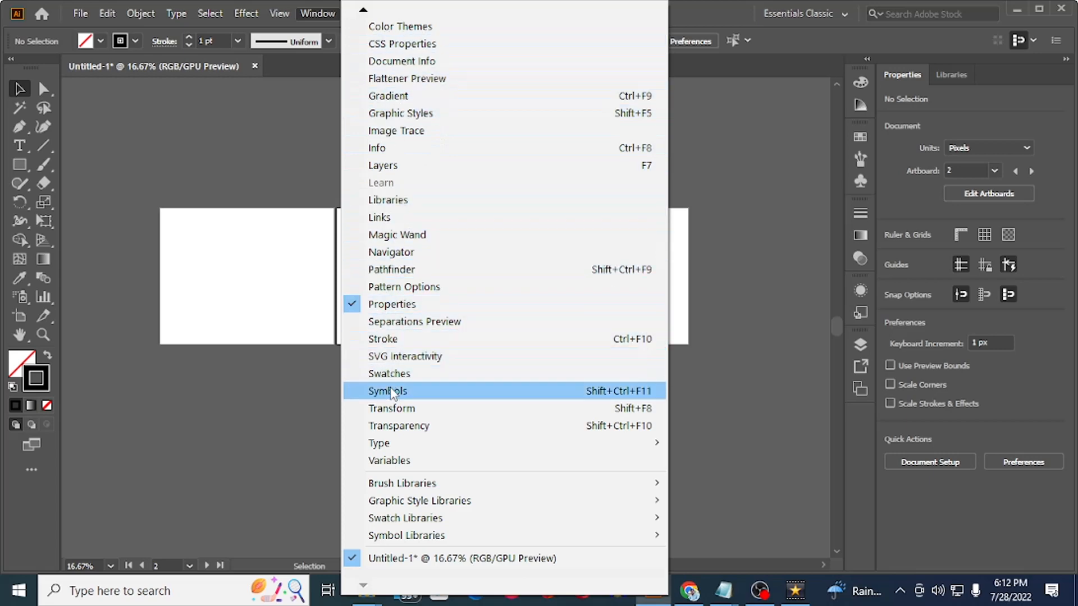
pyautogui.click(404, 133)
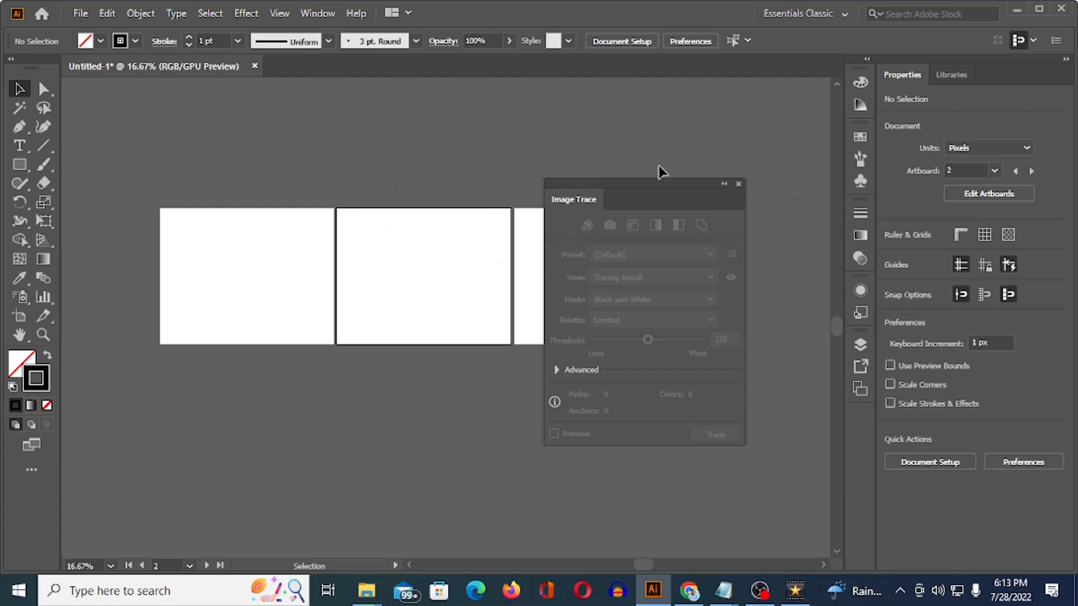
pyautogui.click(724, 185)
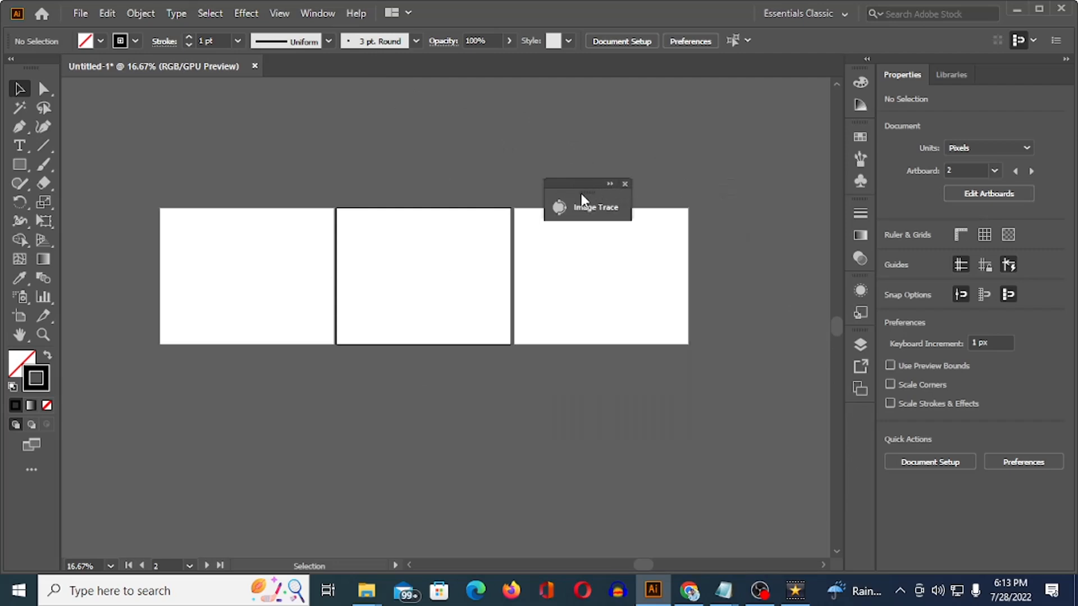
pyautogui.moveTo(584, 193)
pyautogui.mouseDown()
pyautogui.moveTo(652, 343)
pyautogui.moveTo(846, 465)
pyautogui.moveTo(863, 426)
pyautogui.mouseUp()
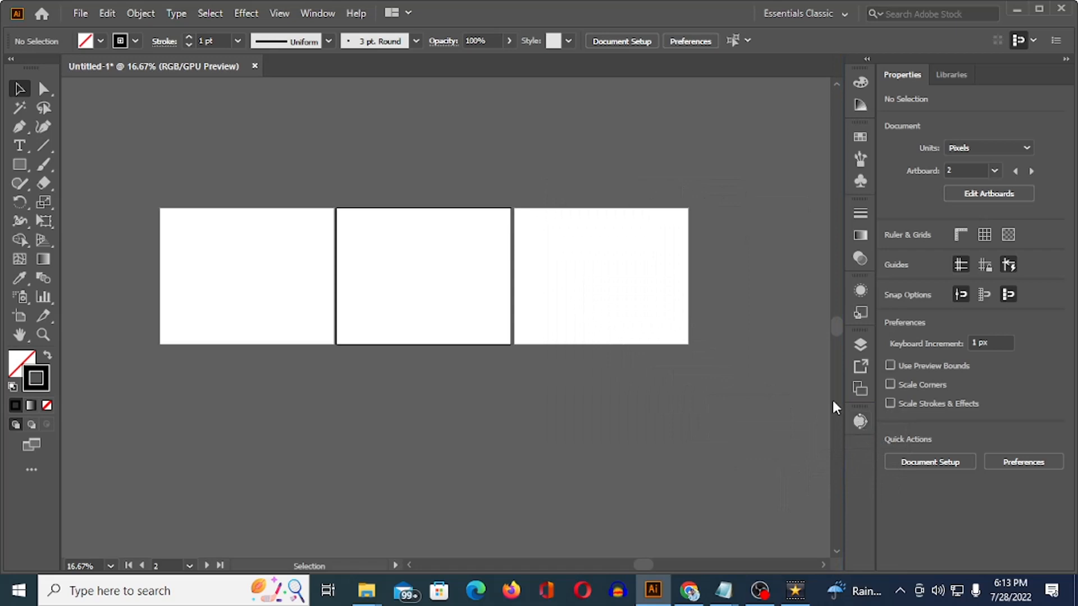
# Step: Draw a rectangle about 699 by 365 px on the empty canvas below the first artboard
pyautogui.scroll(-3, 542, 177)
pyautogui.click(20, 165)
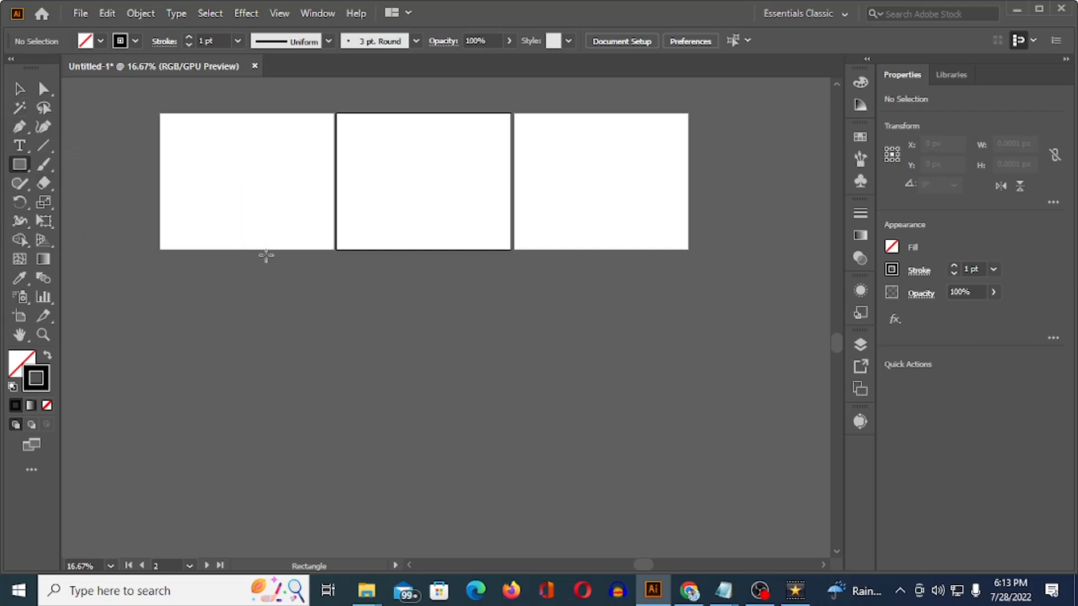
pyautogui.click(20, 90)
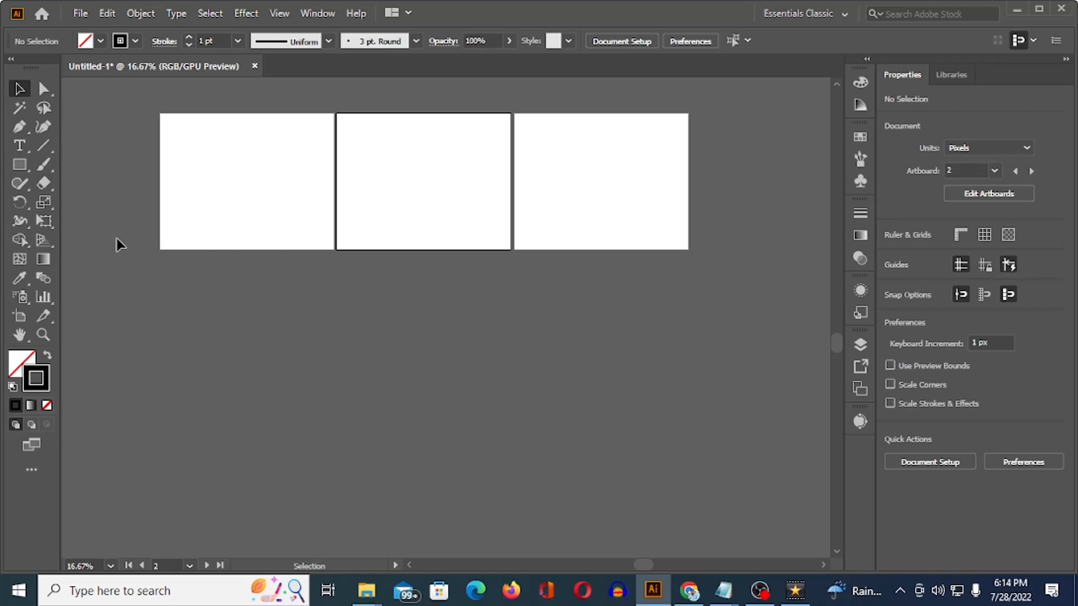
pyautogui.click(20, 166)
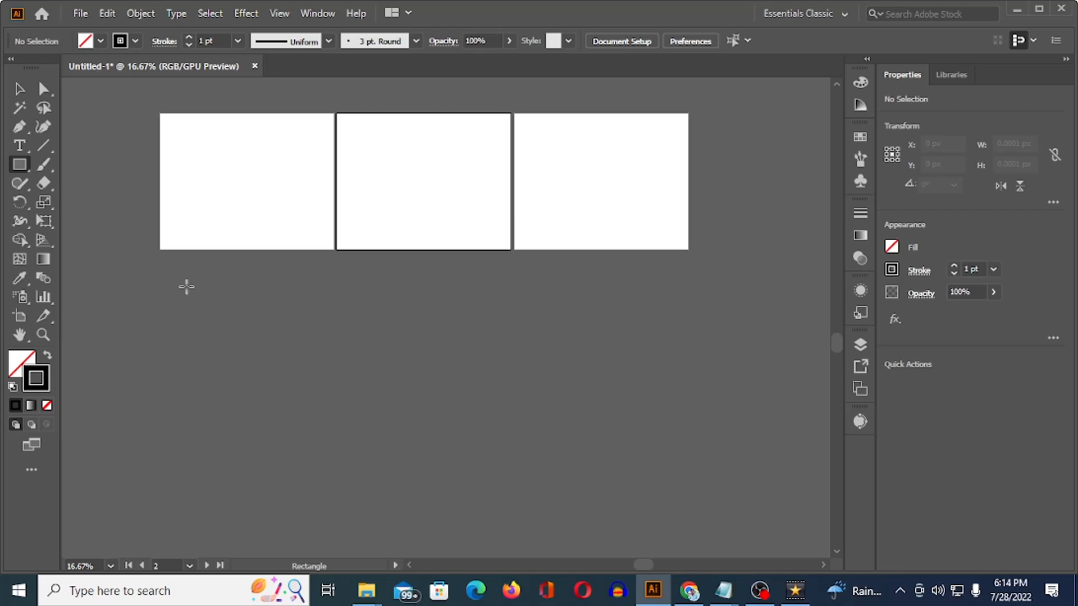
pyautogui.moveTo(187, 287); pyautogui.dragTo(294, 342)
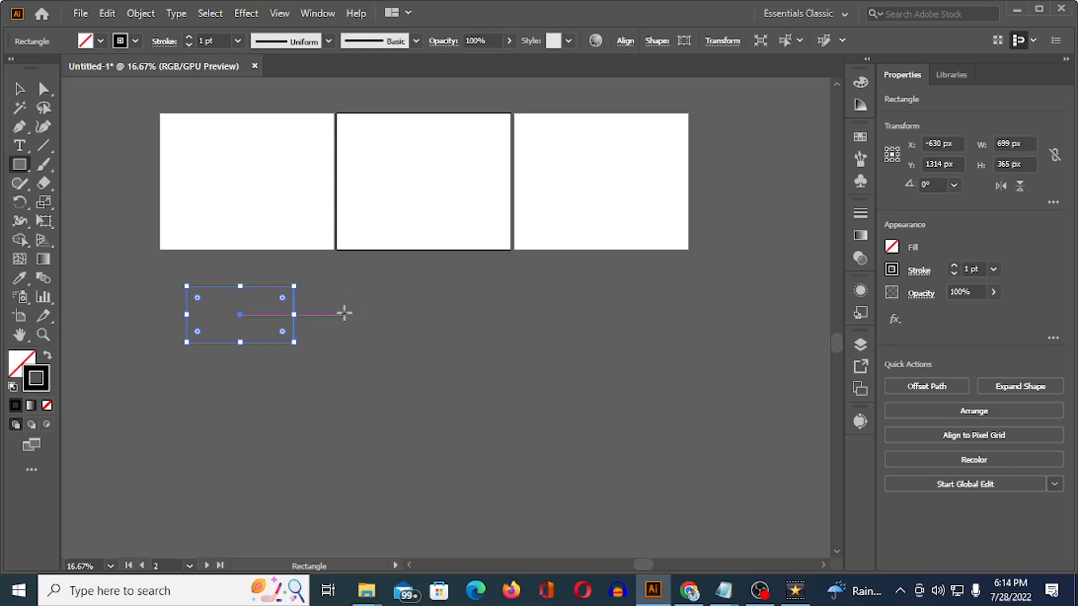
# Step: Draw a square about 522 px wide beside the rectangle and move it onto the second artboard
pyautogui.moveTo(344, 315); pyautogui.dragTo(408, 395)
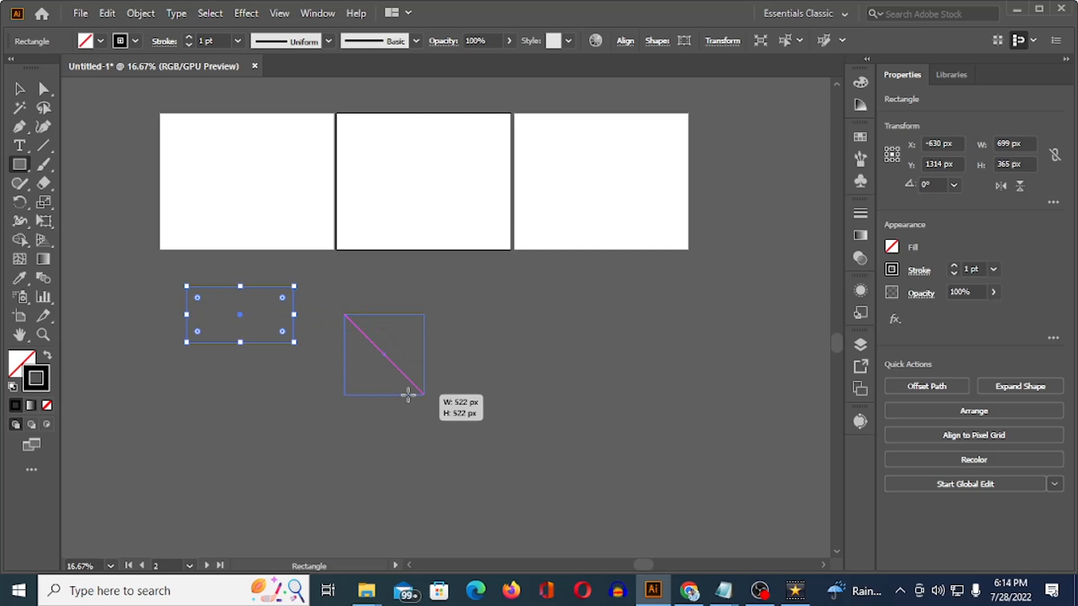
pyautogui.moveTo(408, 395); pyautogui.dragTo(409, 395)
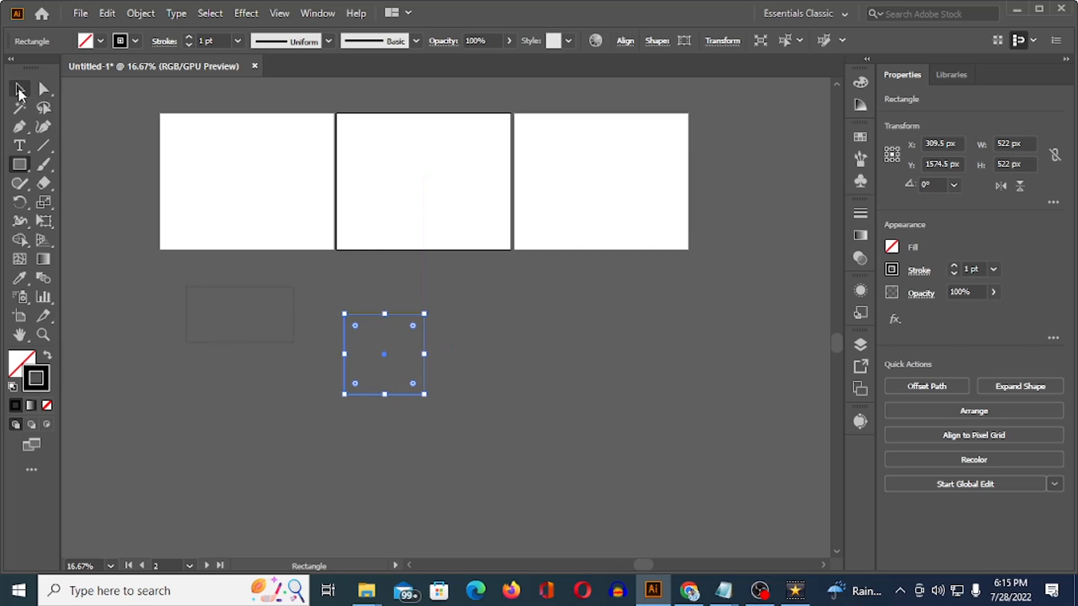
pyautogui.click(19, 91)
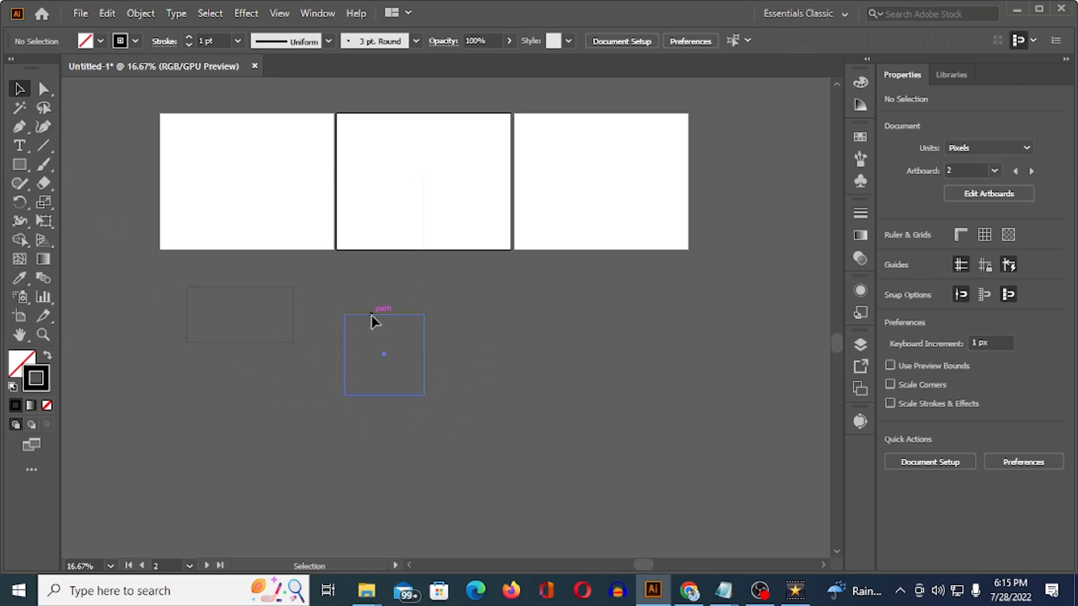
pyautogui.moveTo(372, 315); pyautogui.dragTo(384, 164)
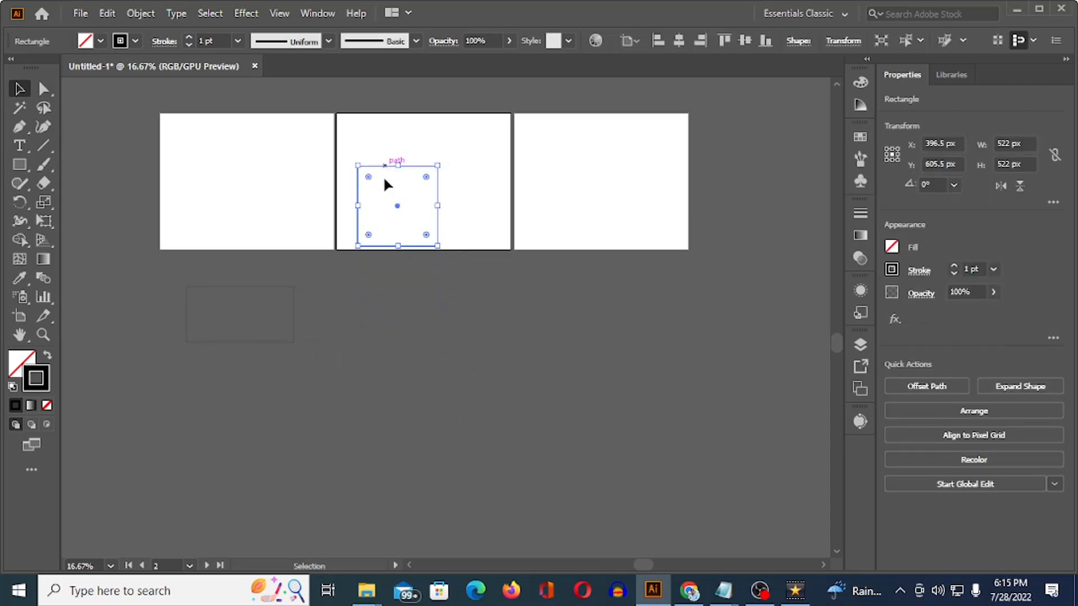
# Step: Fill the square with green 059400 and set its stroke weight to 16 pt
pyautogui.click(21, 362)
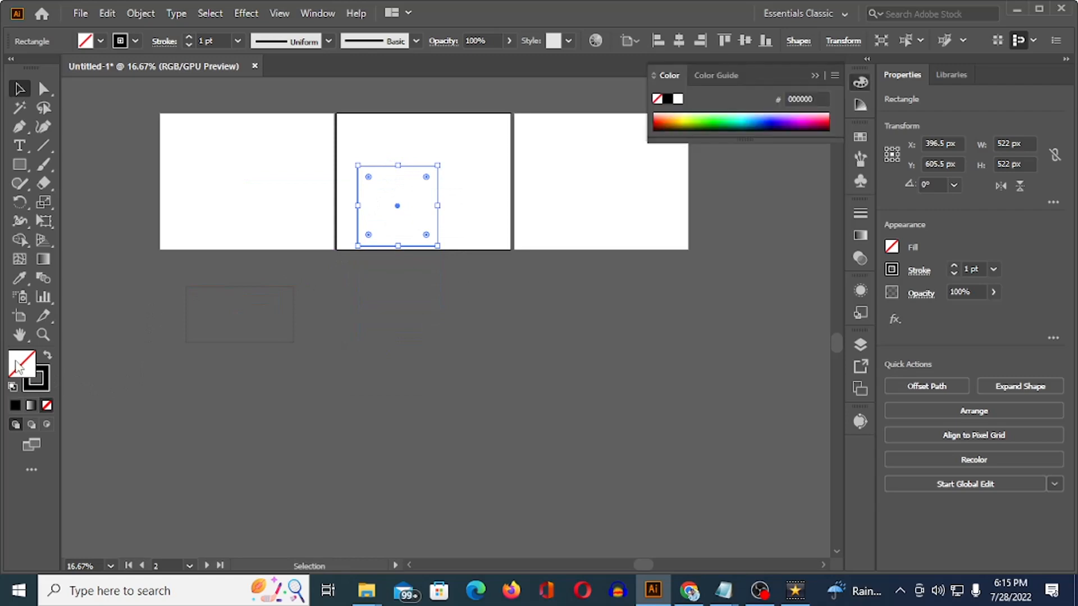
pyautogui.click(714, 115)
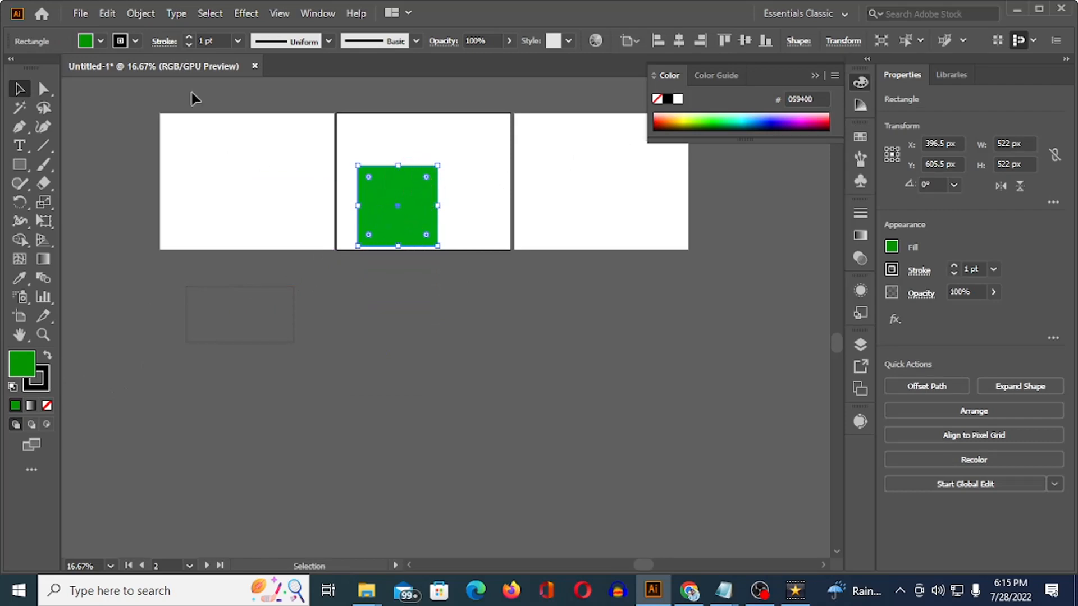
pyautogui.click(188, 37)
pyautogui.click(188, 37)
pyautogui.click(188, 37)
pyautogui.click(188, 37)
pyautogui.click(188, 37)
pyautogui.click(188, 37)
pyautogui.click(188, 37)
pyautogui.click(189, 37)
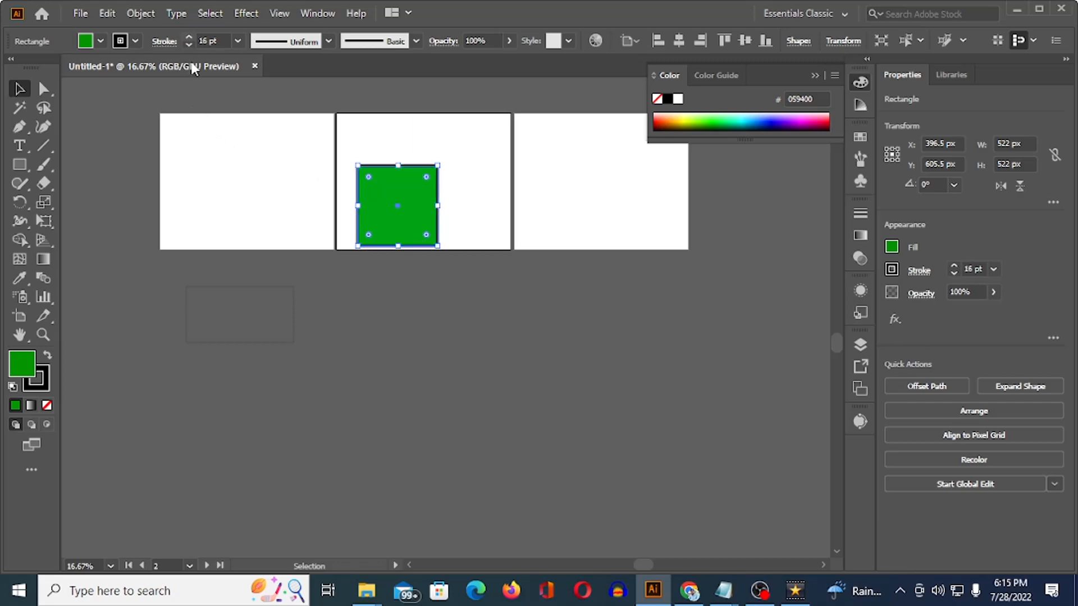
# Step: Try blue and bright green fills on the square, ending with orange BF6100
pyautogui.scroll(3, 402, 207)
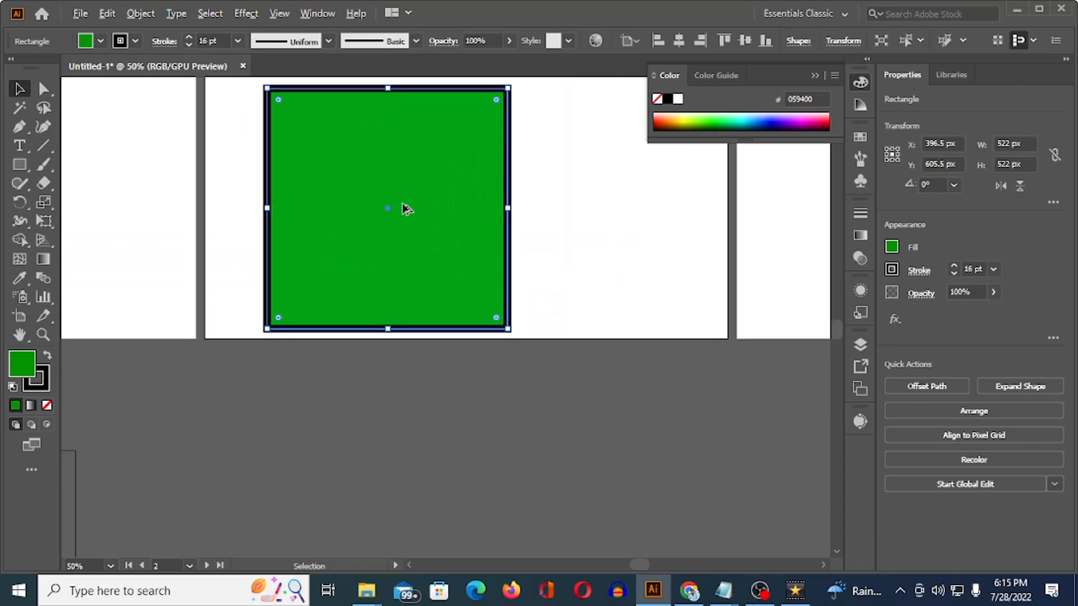
pyautogui.scroll(-3, 402, 206)
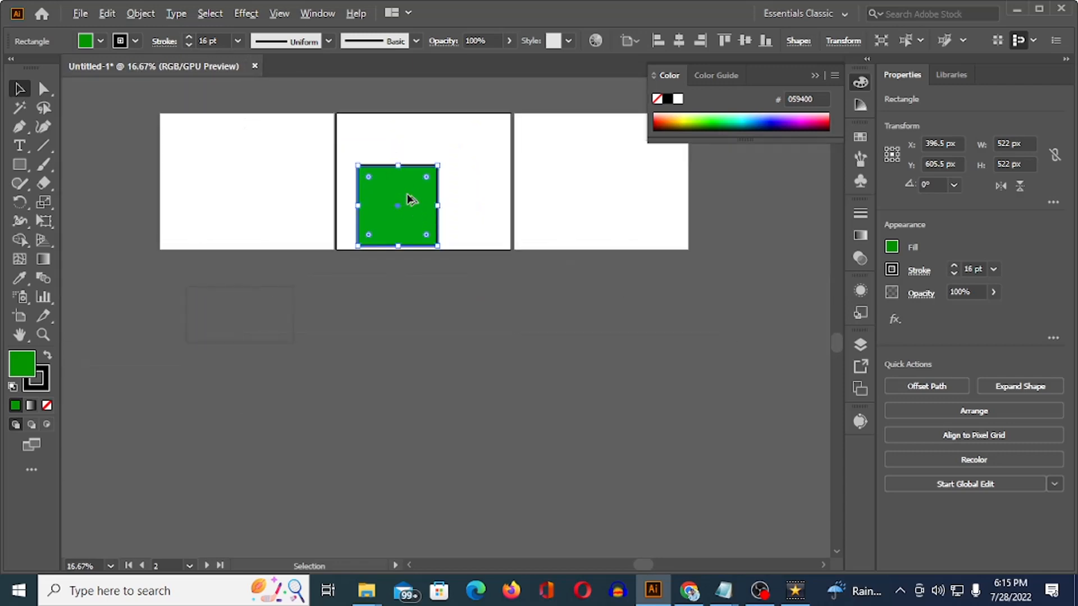
pyautogui.scroll(4, 406, 194)
pyautogui.moveTo(407, 195); pyautogui.dragTo(417, 255)
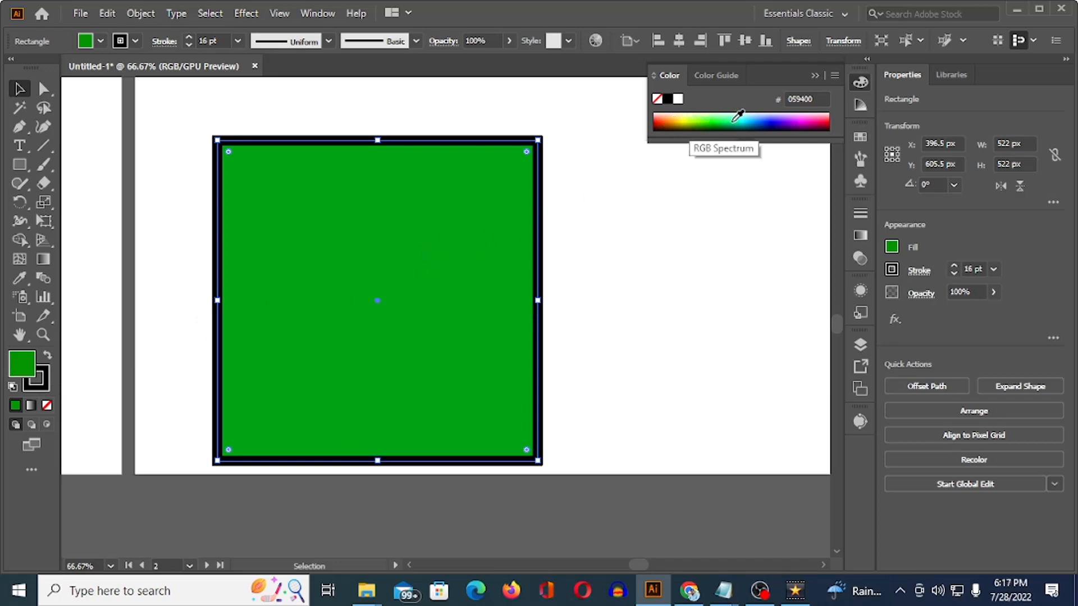
pyautogui.click(775, 117)
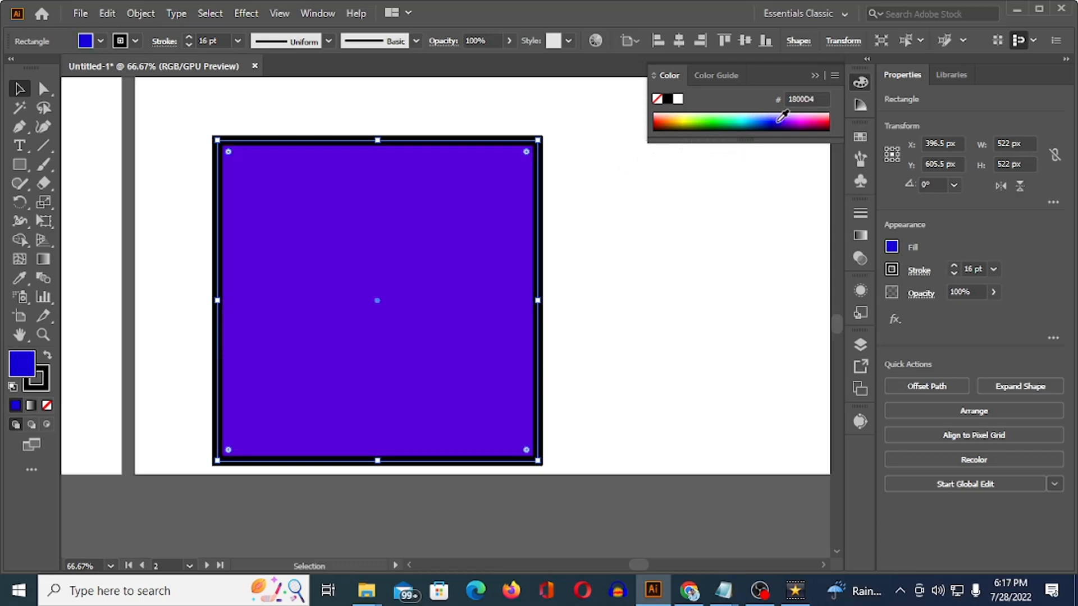
pyautogui.click(815, 126)
pyautogui.click(704, 123)
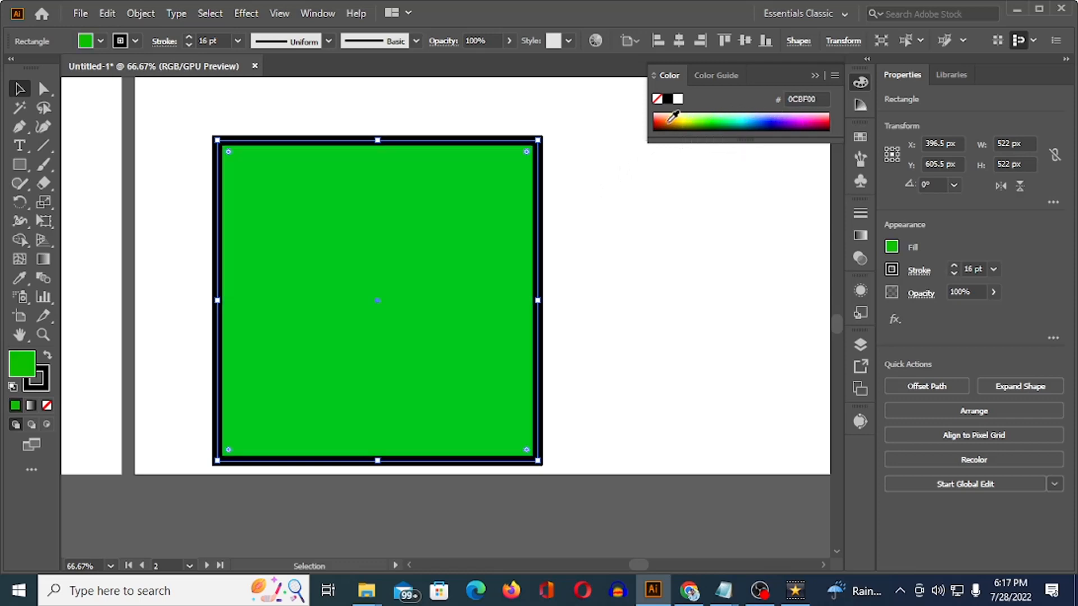
pyautogui.click(671, 124)
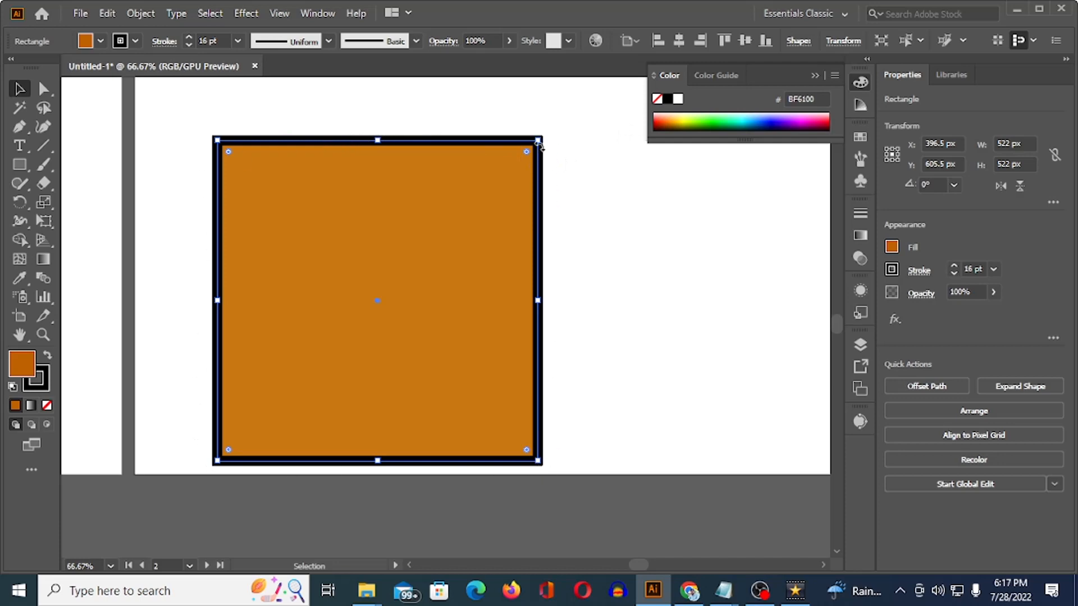
# Step: Try several stroke colours on the square, ending with magenta BF0071, and deselect it
pyautogui.click(46, 371)
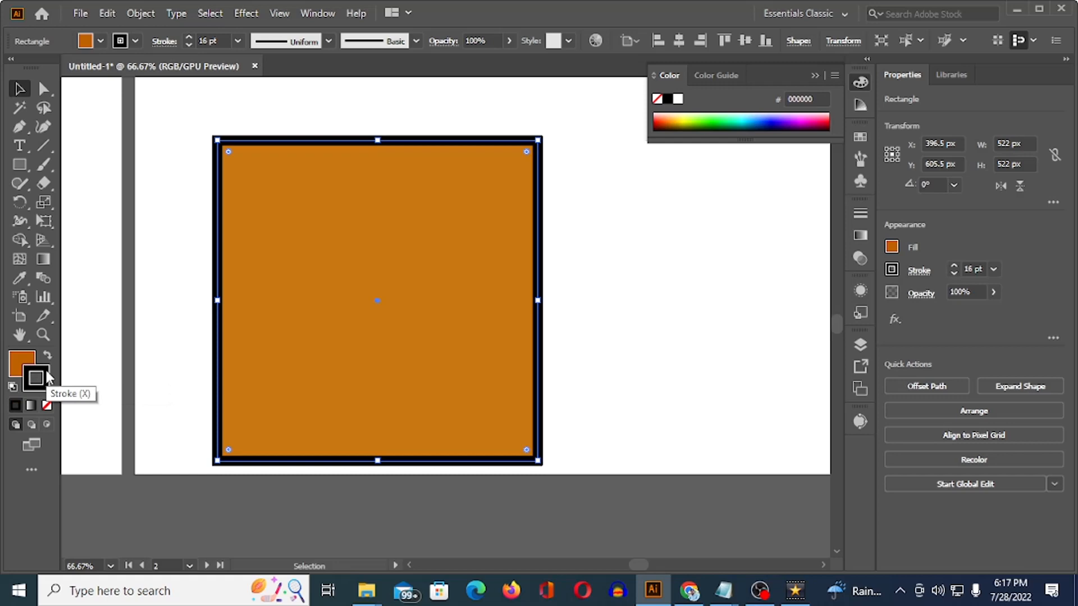
pyautogui.click(668, 116)
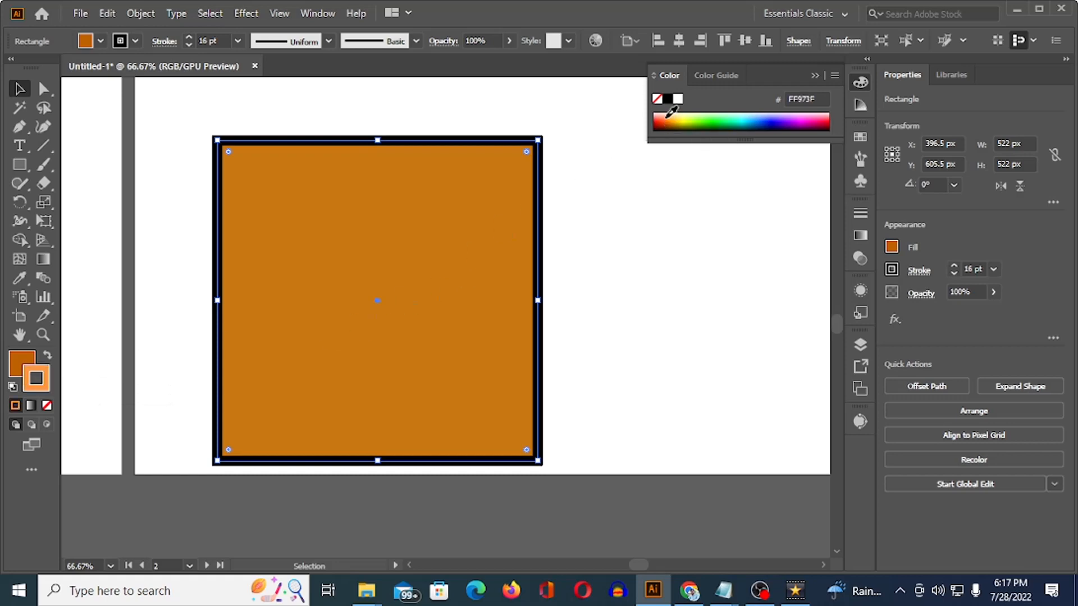
pyautogui.click(680, 115)
pyautogui.click(722, 117)
pyautogui.click(763, 116)
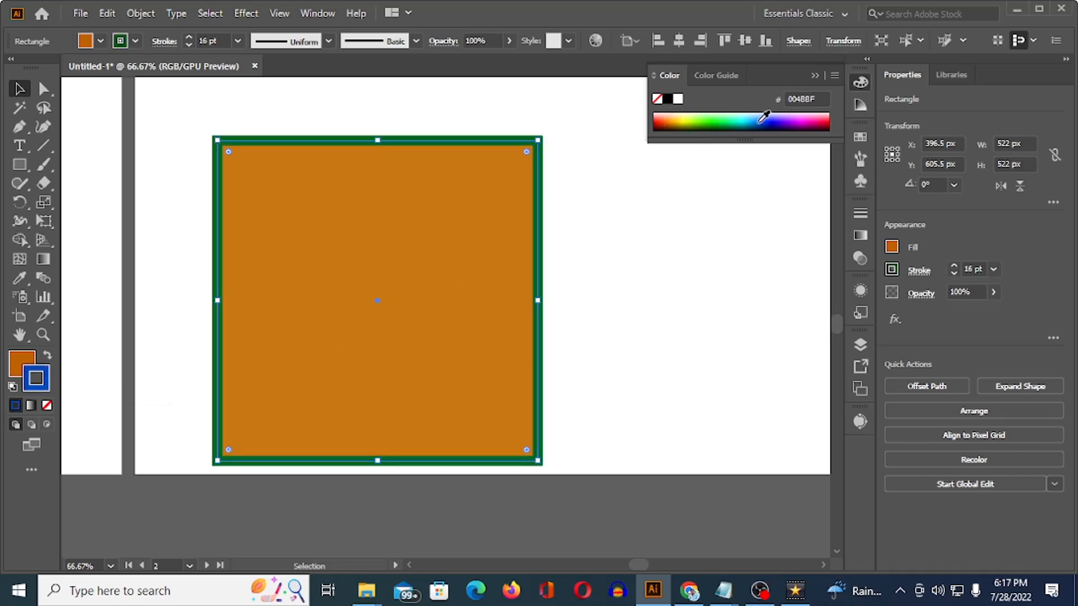
pyautogui.click(815, 116)
pyautogui.hotkey('ctrl', '-')
pyautogui.click(449, 231)
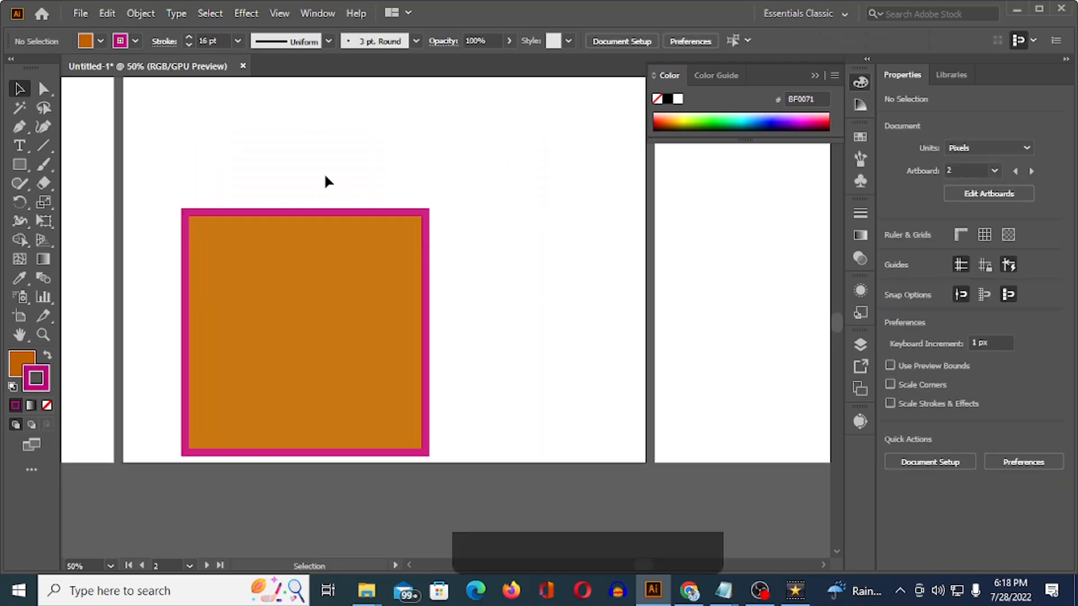